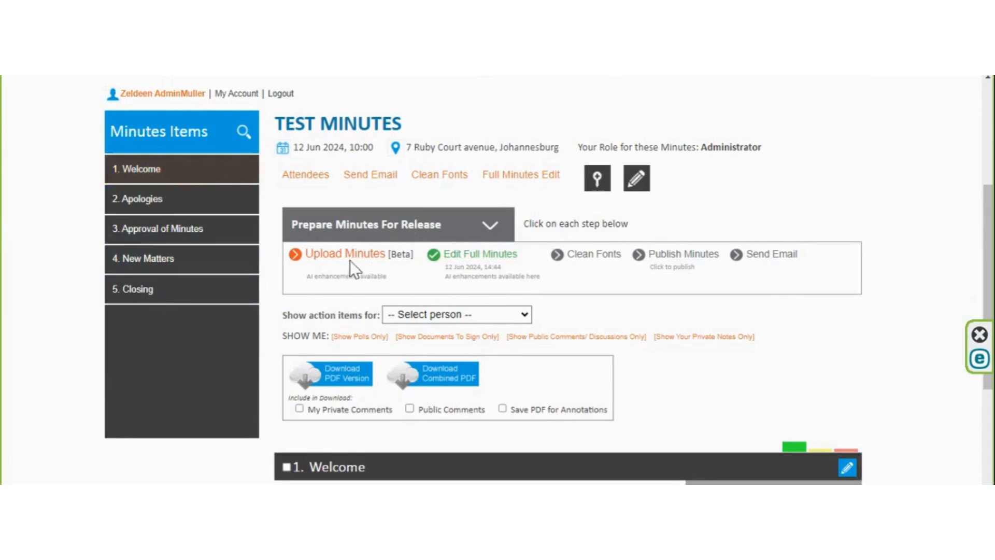
Upload the "Video of MeetingTest" video file to the Test Minutes meeting through the minutes upload process
left_click(351, 258)
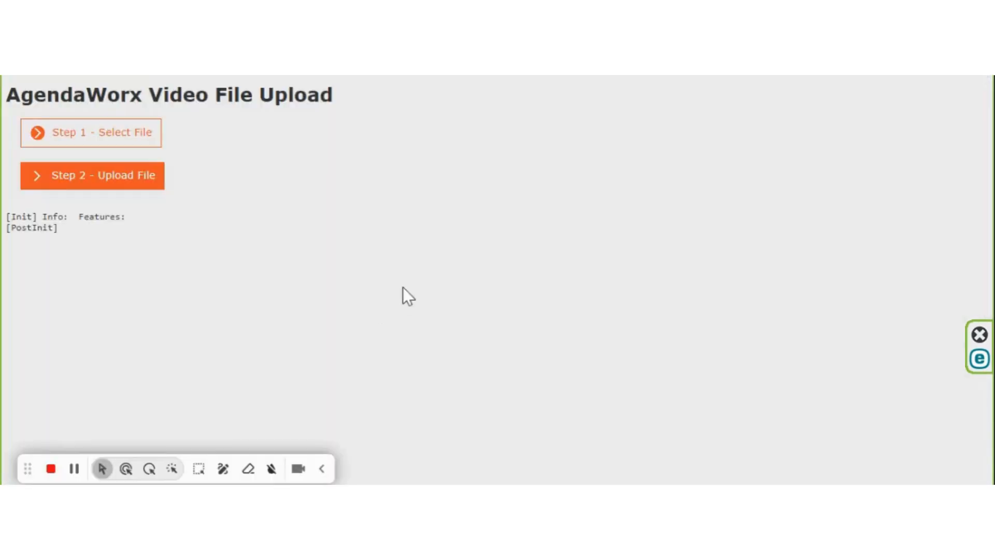
left_click(133, 135)
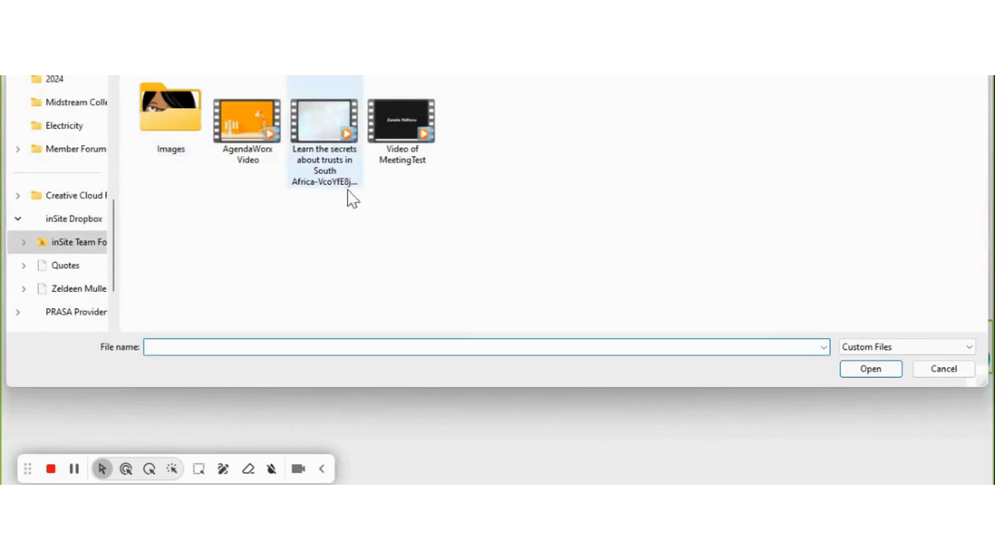
double_click(409, 117)
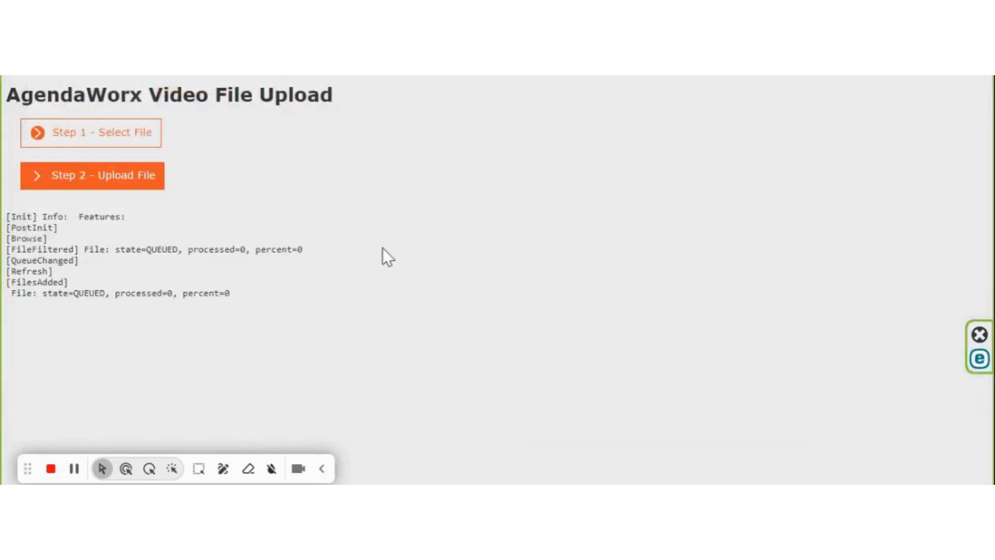
left_click(137, 183)
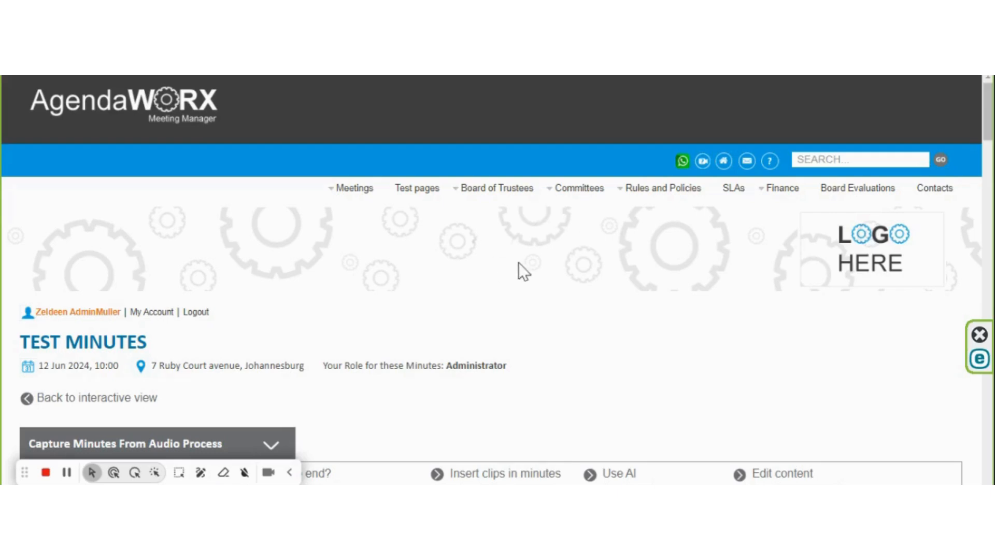
Set the uploaded video's playback speed to 2
scroll(618, 317, "down", 3)
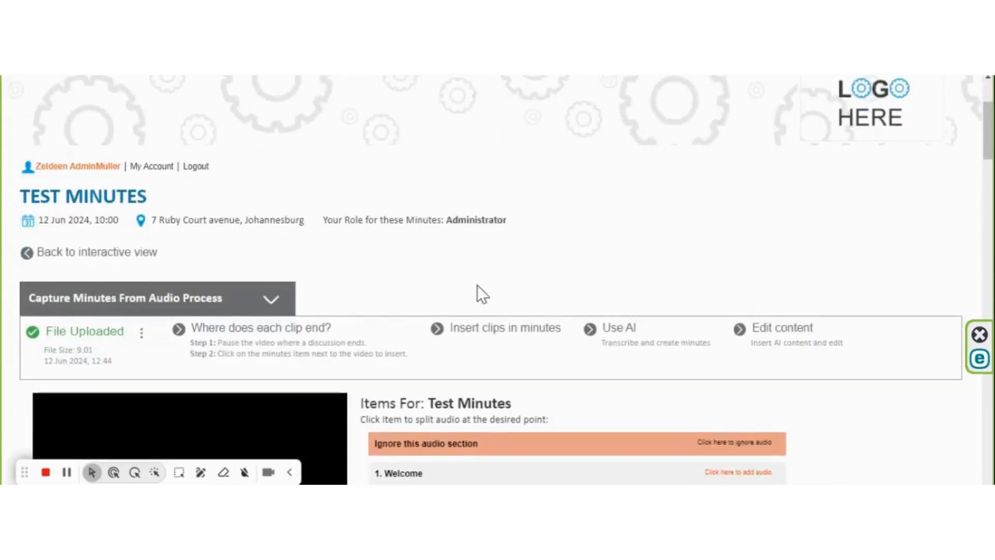
scroll(470, 287, "up", 3)
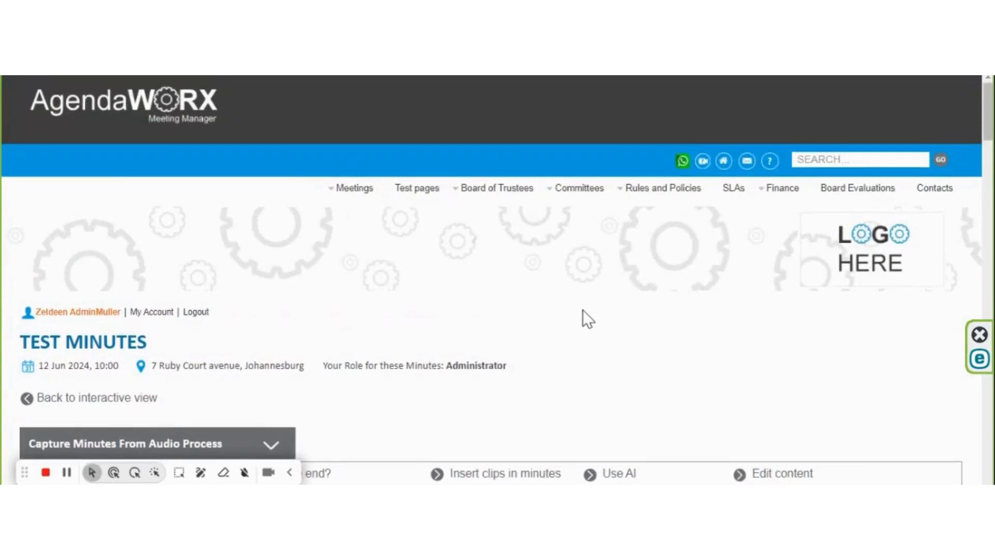
scroll(583, 311, "down", 5)
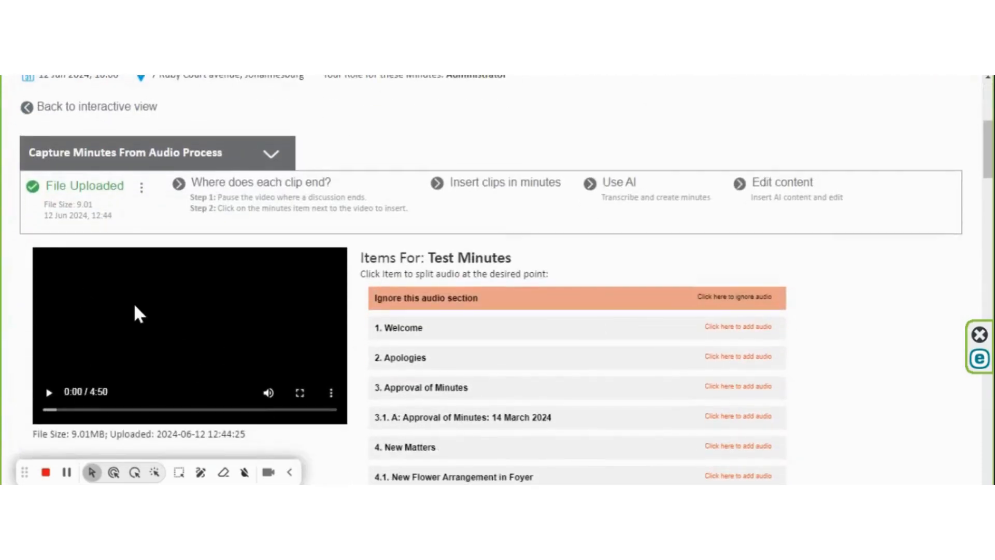
left_click(331, 393)
left_click(299, 363)
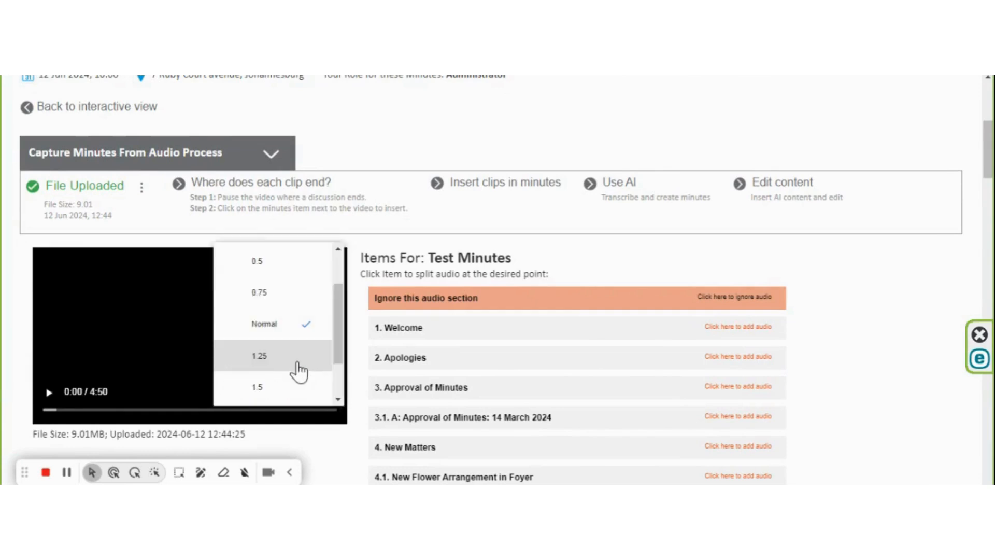
left_click_drag(337, 333, 349, 382)
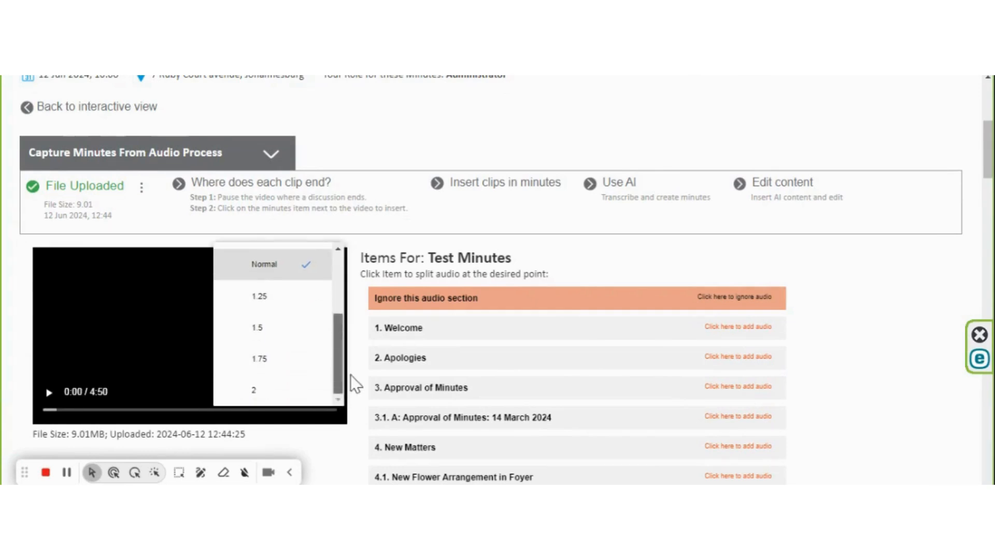
left_click(288, 407)
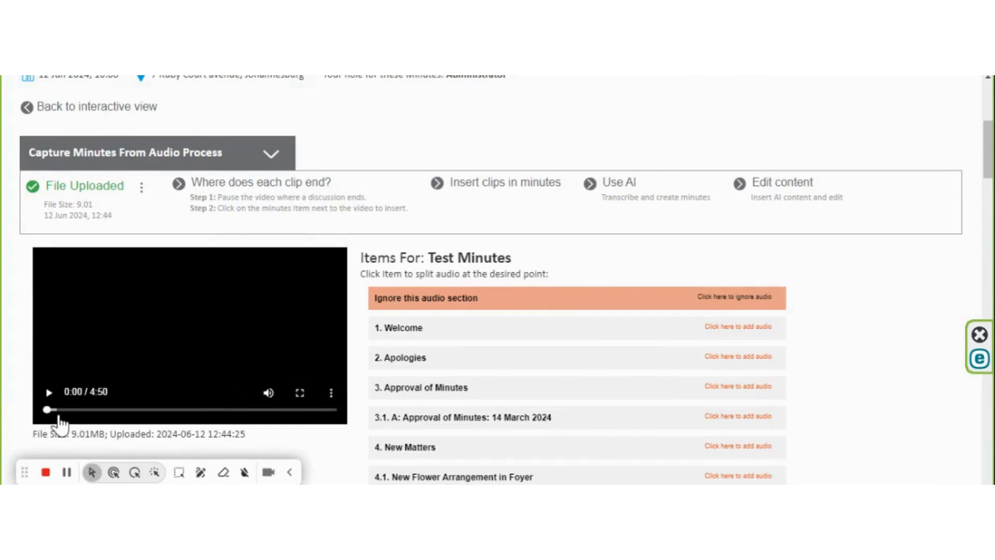
Scrub the video to 1:12 and assign the clip ending there to item 1. Welcome
left_click_drag(50, 411, 61, 411)
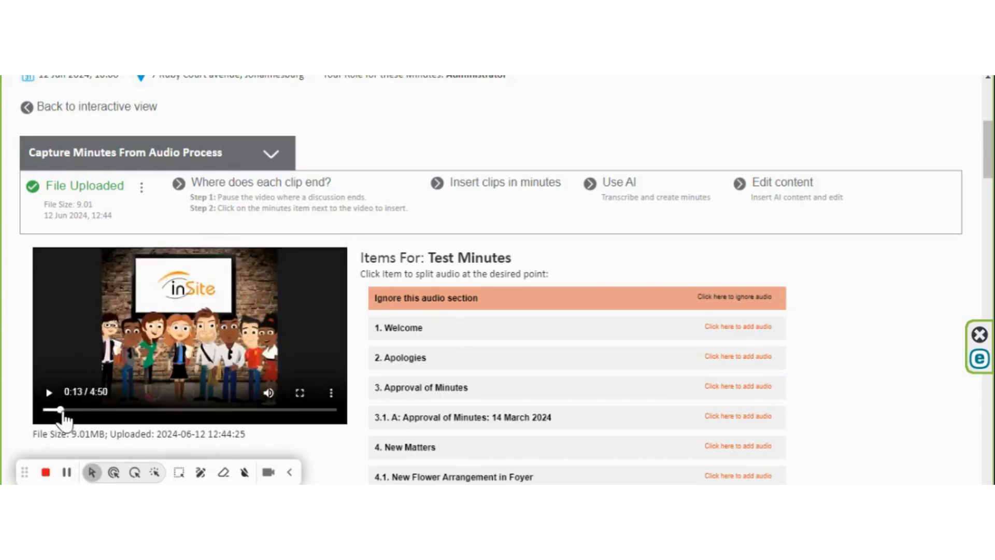
left_click_drag(61, 410, 68, 411)
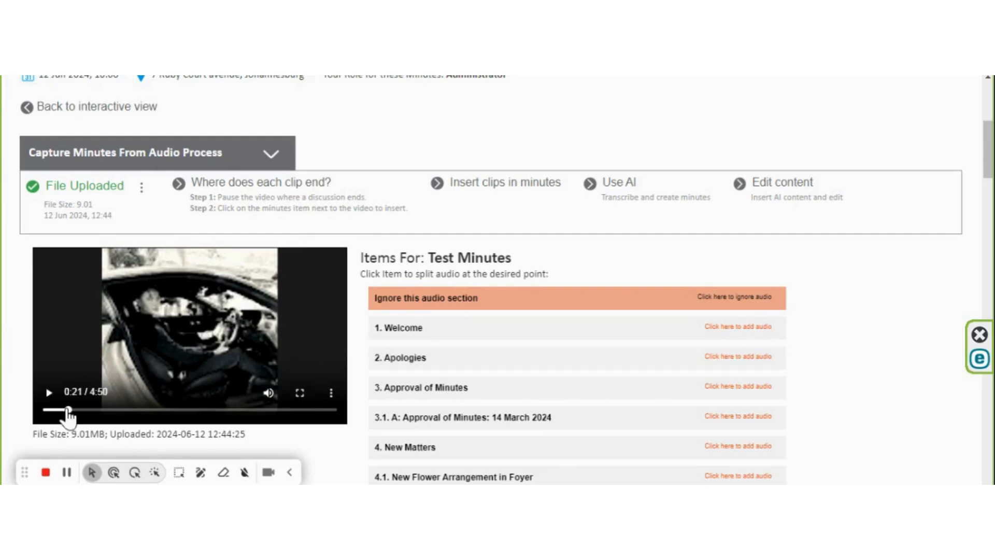
left_click_drag(68, 412, 119, 417)
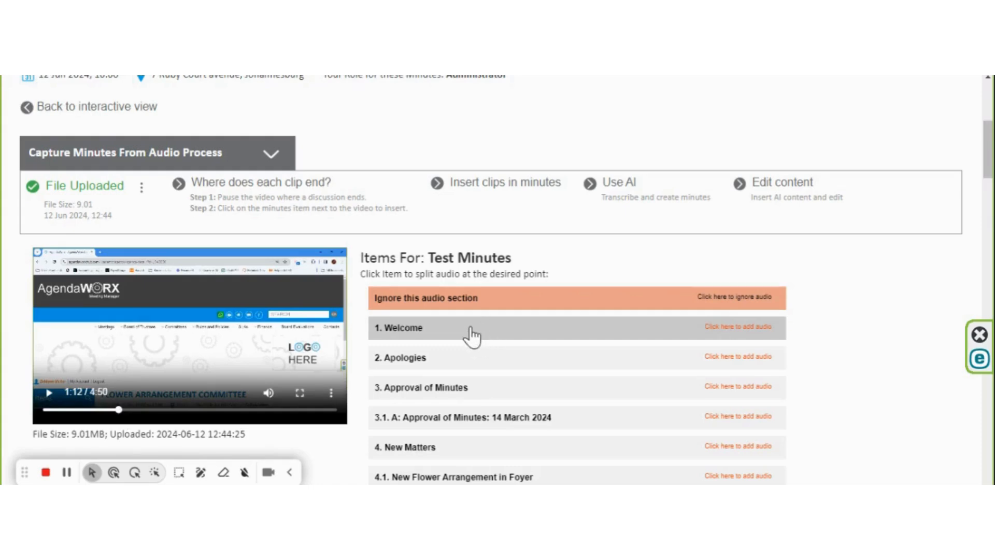
left_click(473, 336)
Scrub to 1:23, assign that clip to item 2. Apologies, and scrub further through the video
left_click_drag(123, 417, 132, 421)
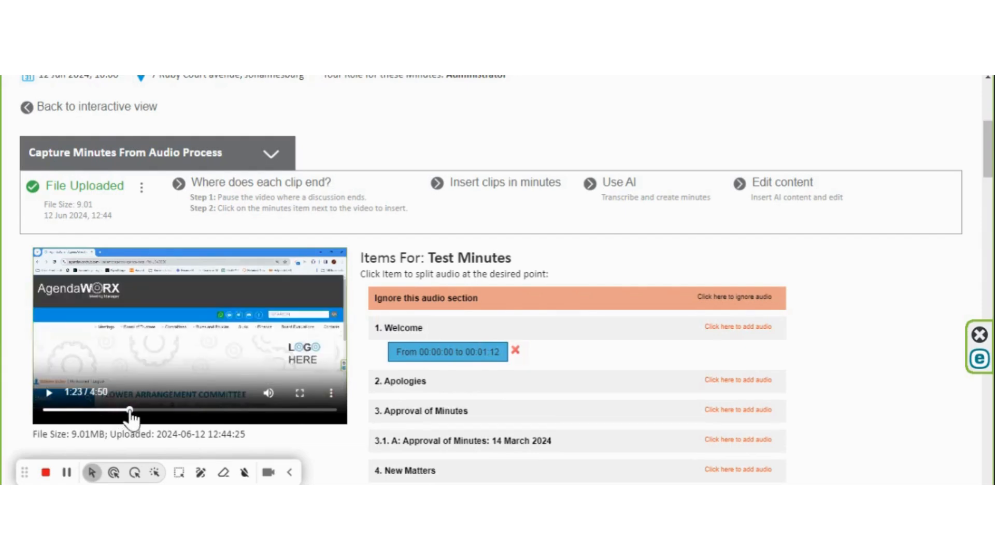
left_click(438, 390)
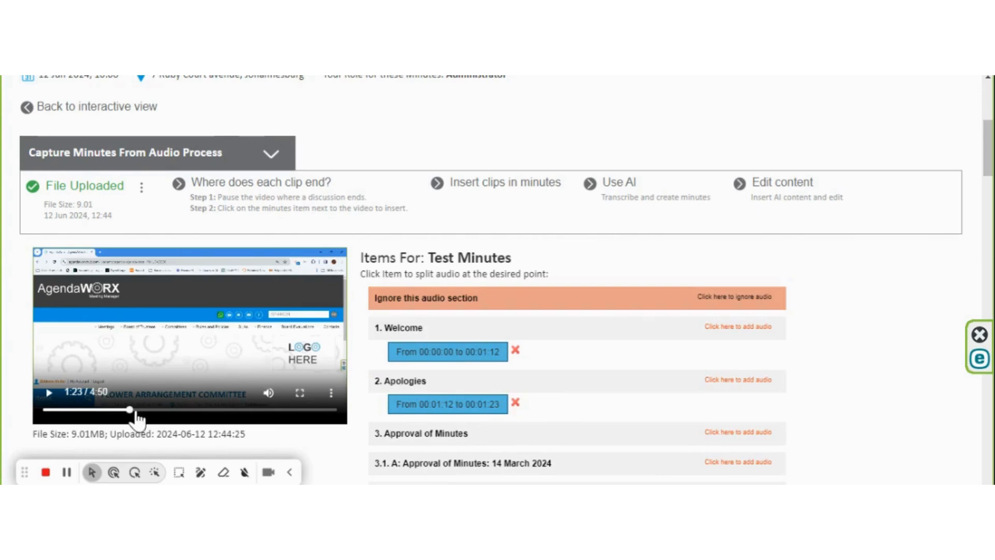
left_click_drag(133, 411, 146, 412)
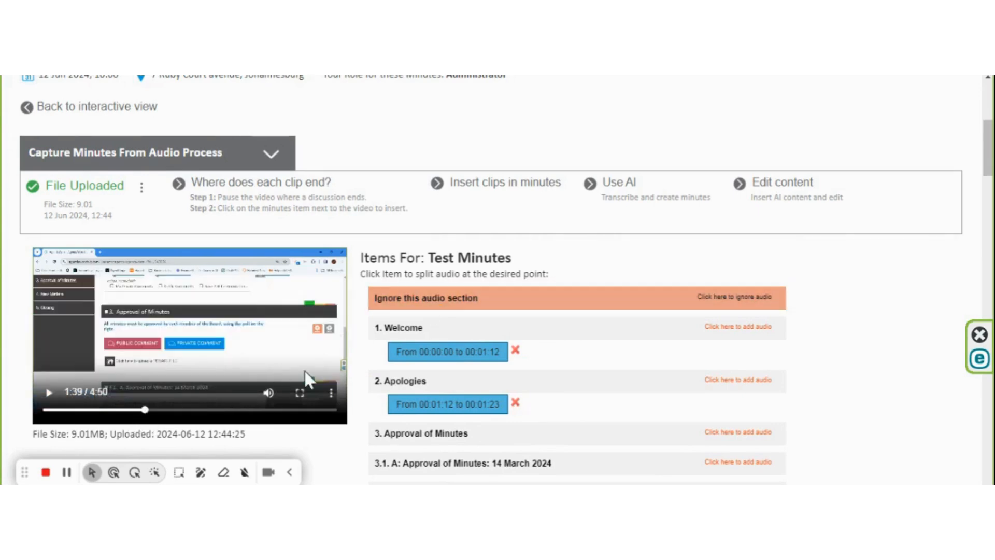
left_click(67, 472)
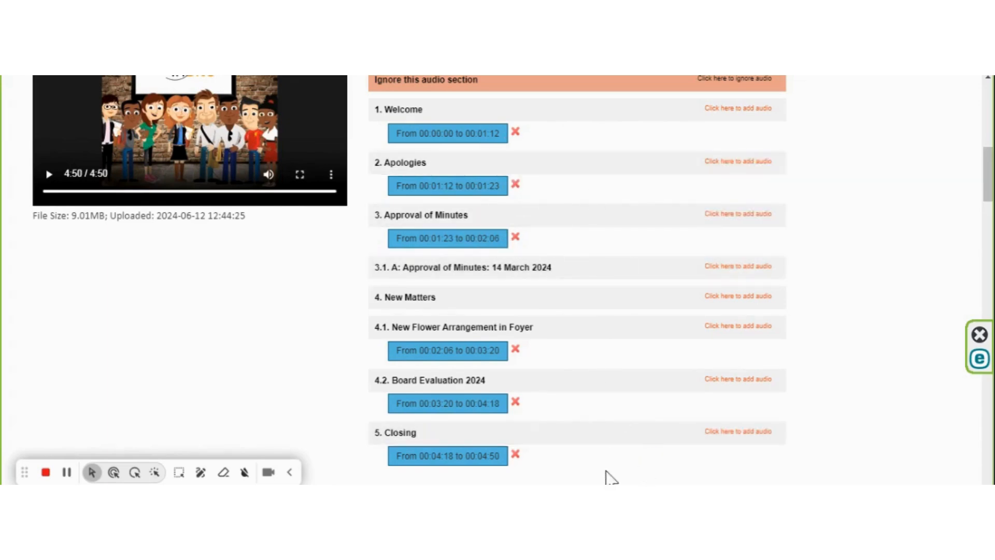
Complete the clip-end step to insert the split clips into the minutes items
scroll(610, 476, "up", 5)
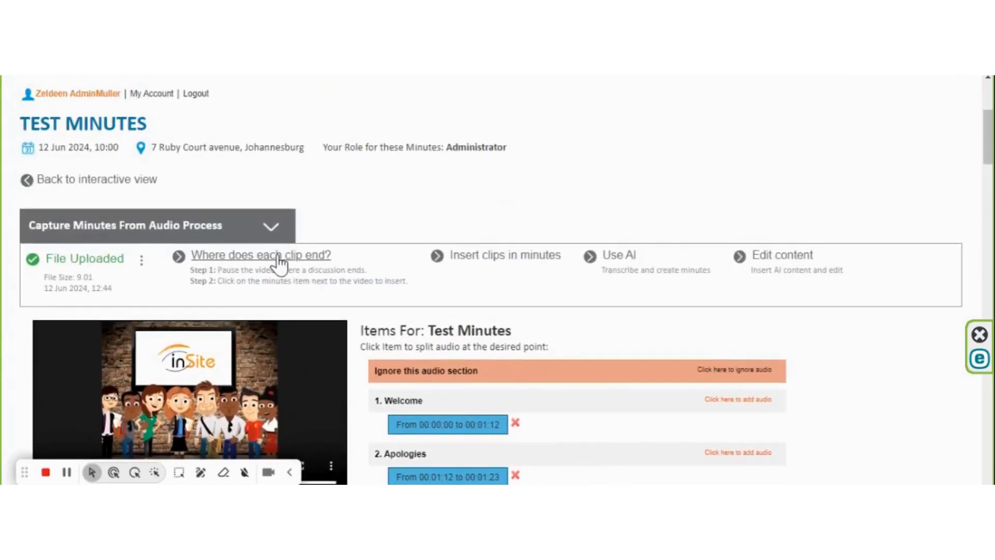
left_click(512, 259)
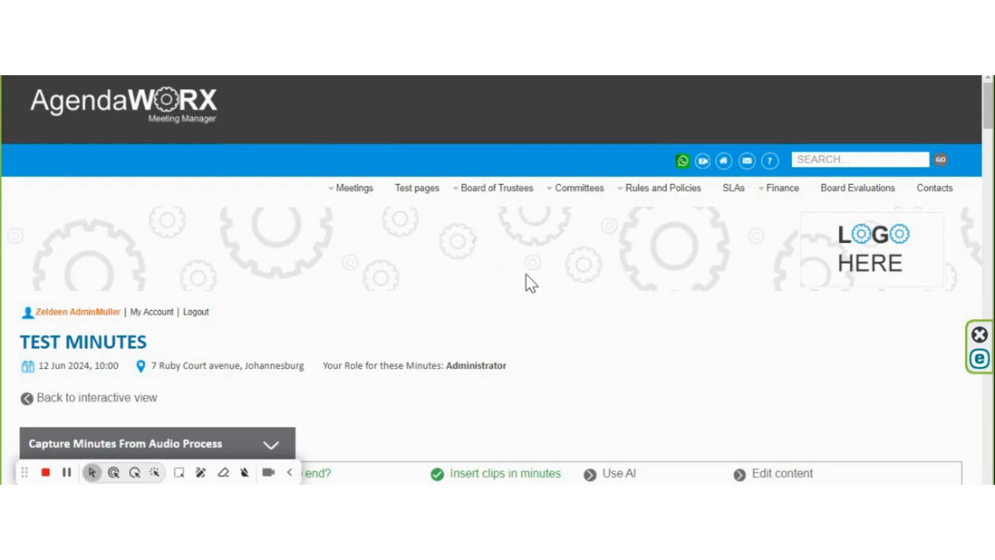
scroll(526, 275, "down", 3)
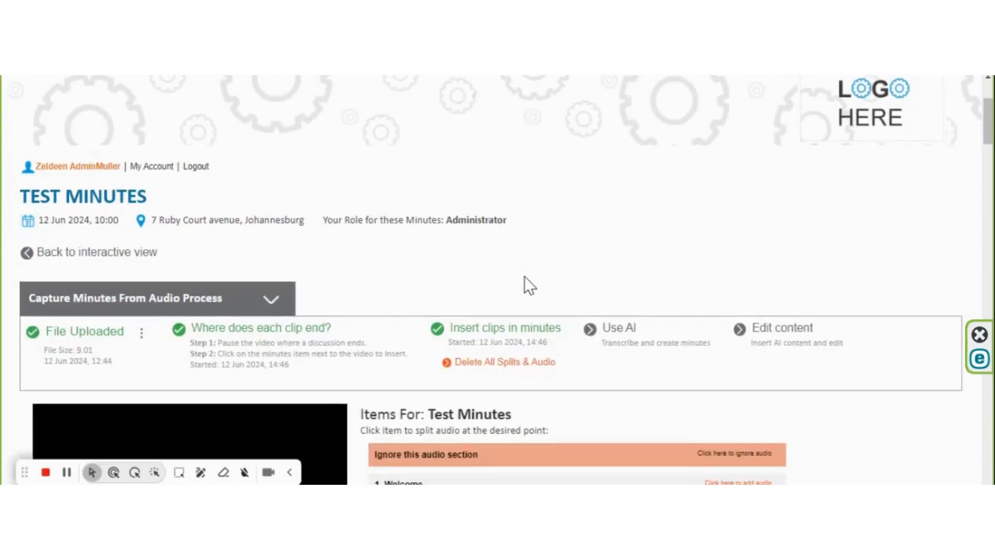
scroll(546, 252, "down", 4)
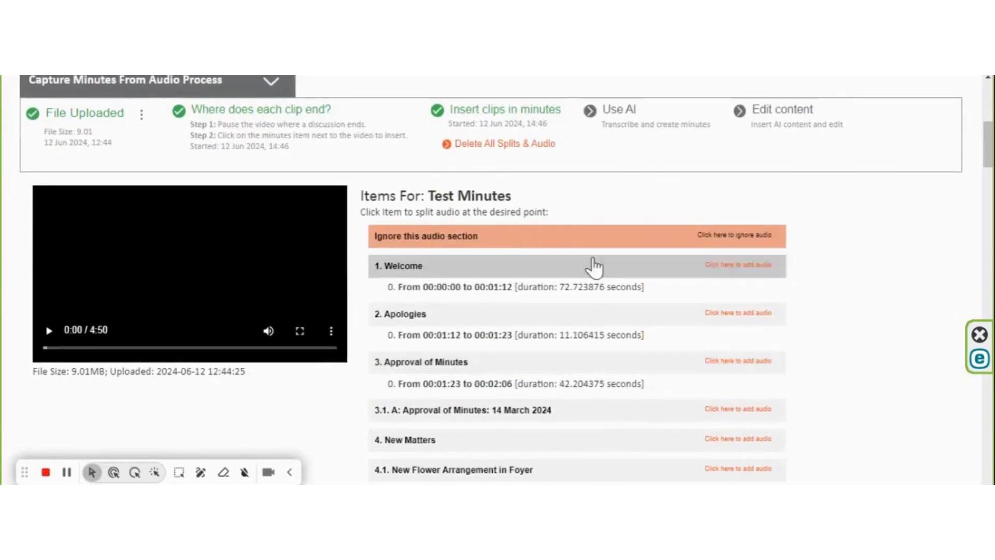
scroll(621, 344, "down", 4)
scroll(622, 351, "up", 6)
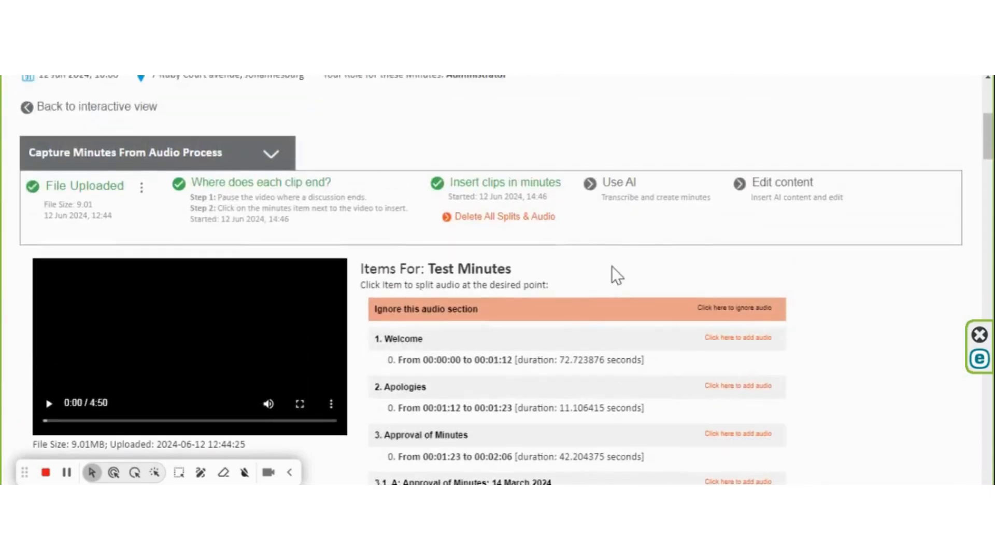
Open the Use AI step and activate the default AI instruction for the minutes
left_click(620, 184)
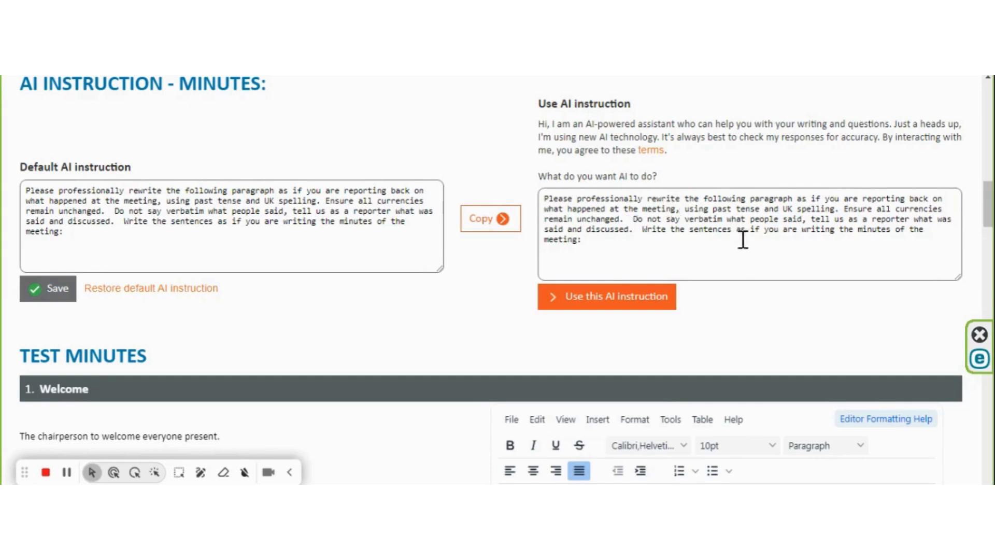
left_click(617, 302)
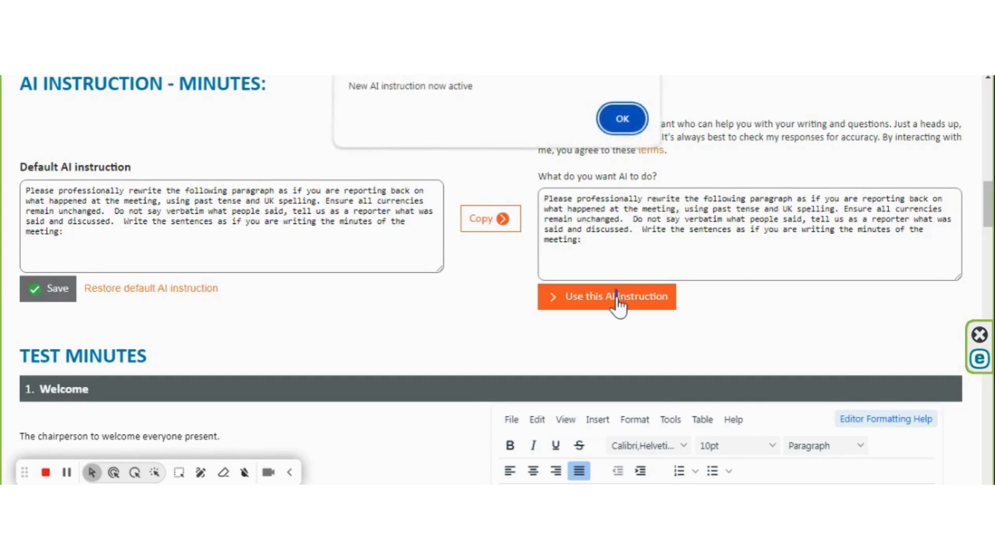
left_click(622, 122)
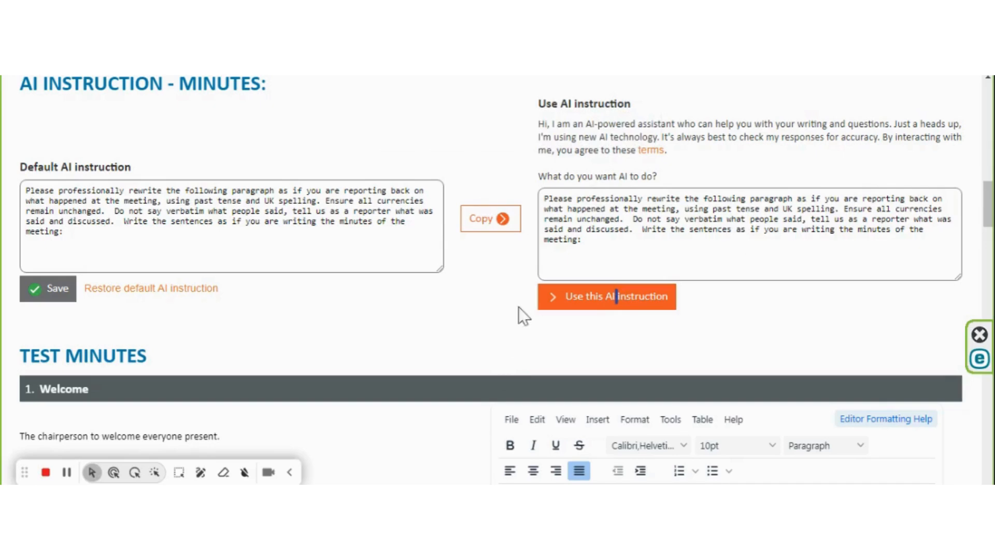
Transcribe the audio clip of the Welcome item
scroll(513, 289, "down", 4)
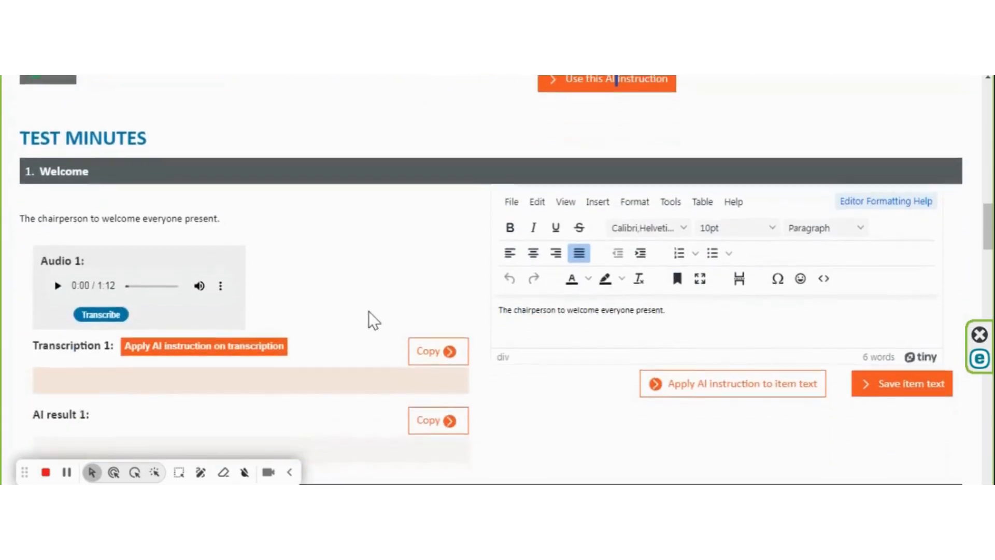
left_click(101, 314)
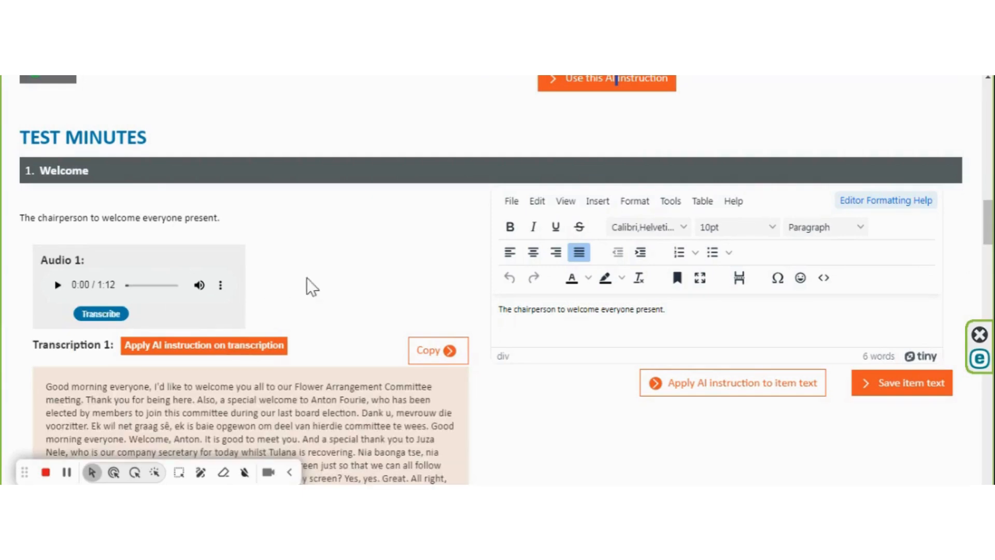
Apply the AI instruction to the Welcome item's transcription
scroll(330, 272, "down", 3)
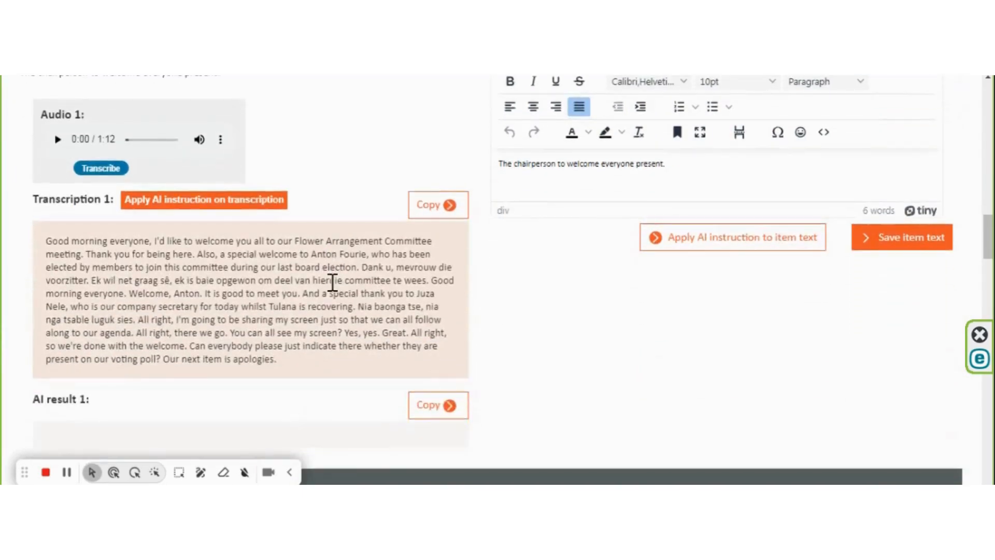
left_click_drag(362, 265, 384, 284)
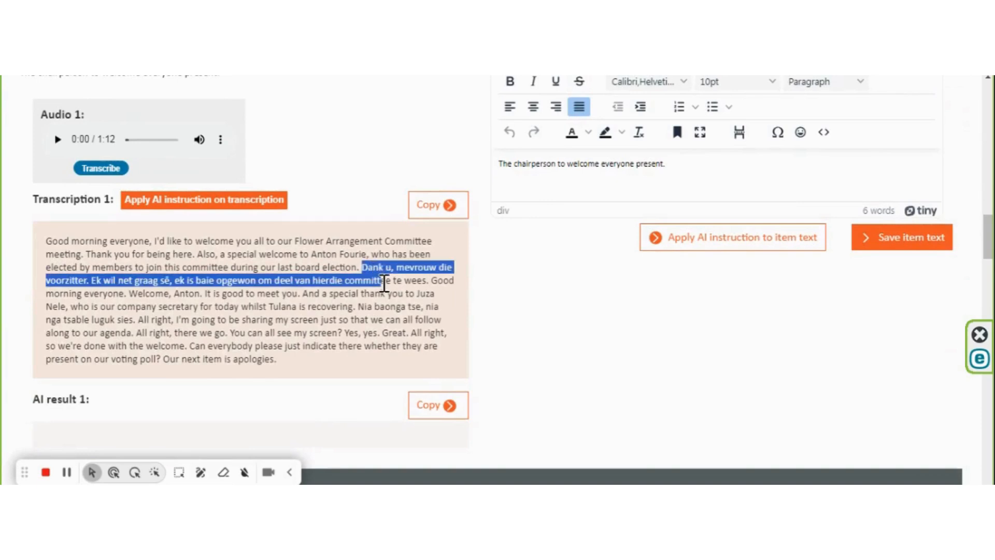
double_click(272, 307)
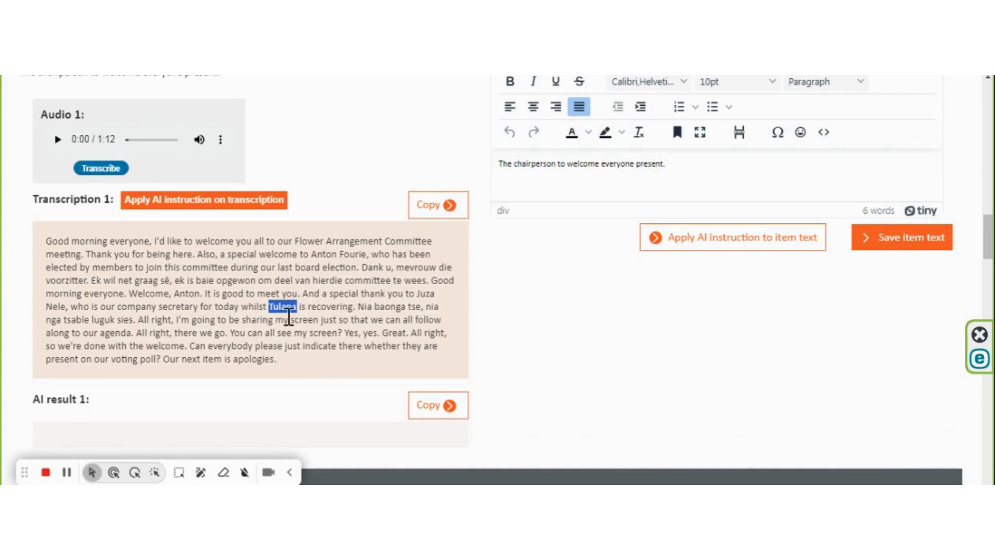
left_click(196, 208)
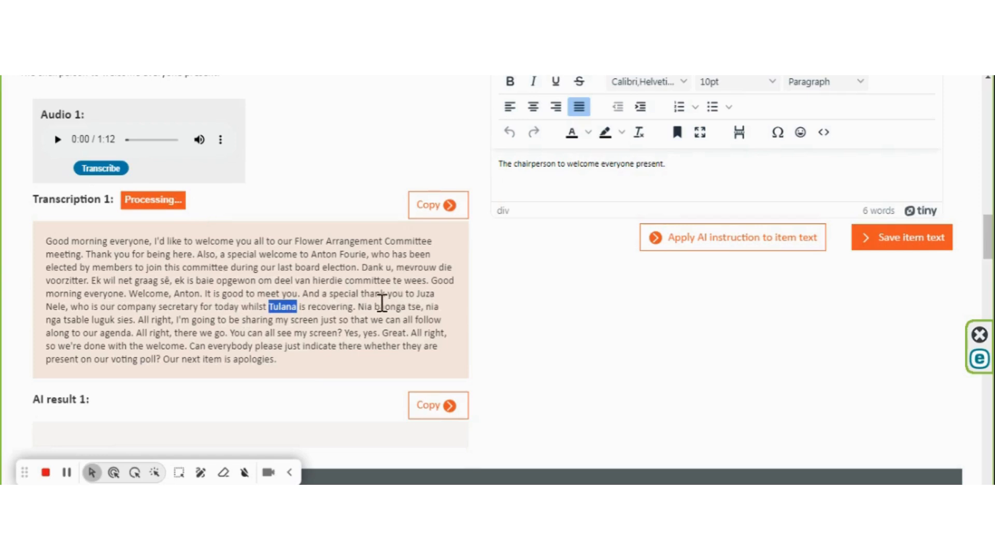
Copy the Welcome item's AI result into the Welcome item text
scroll(366, 289, "down", 3)
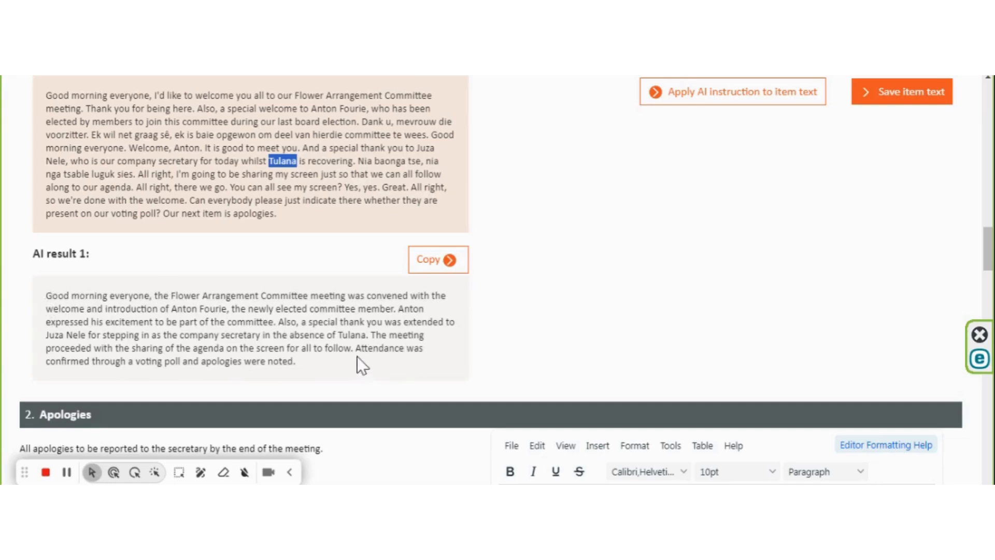
scroll(359, 359, "up", 3)
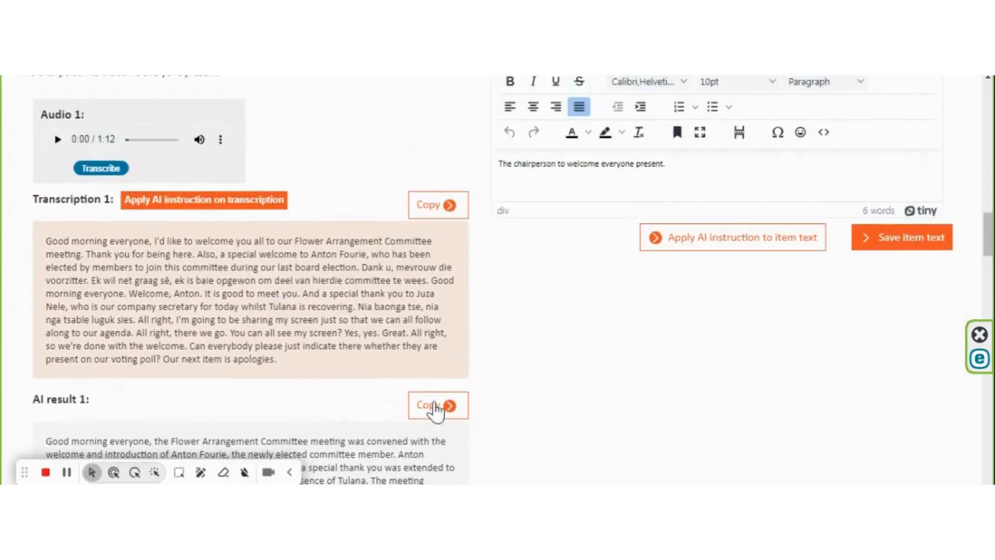
left_click(435, 406)
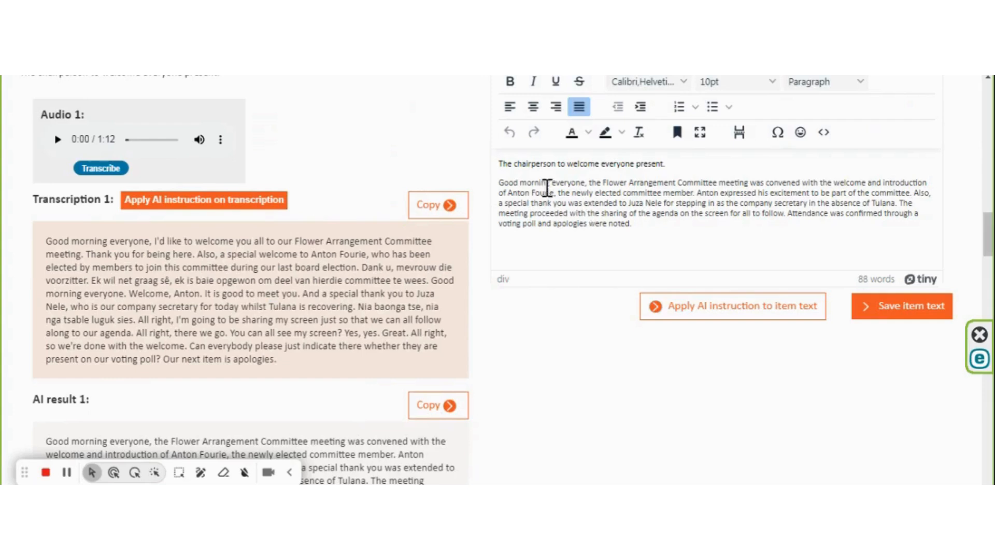
Apply the AI instruction to the Welcome item text to rewrite it as minutes
left_click_drag(504, 163, 703, 161)
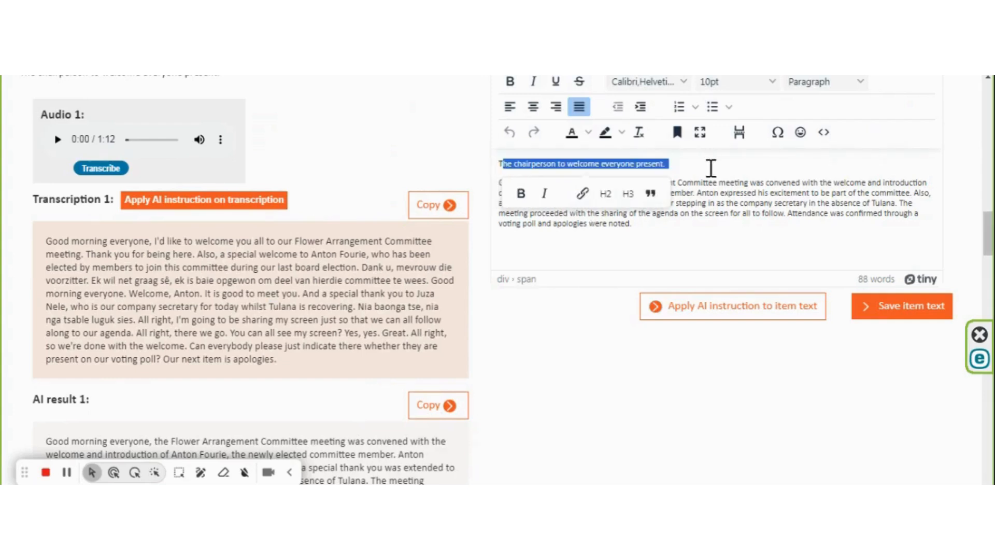
left_click(683, 163)
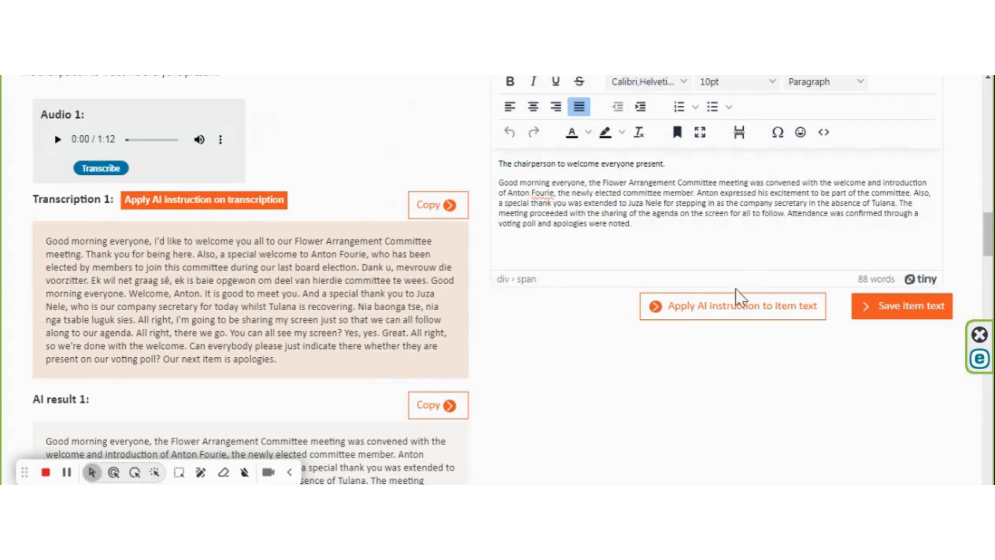
left_click(723, 324)
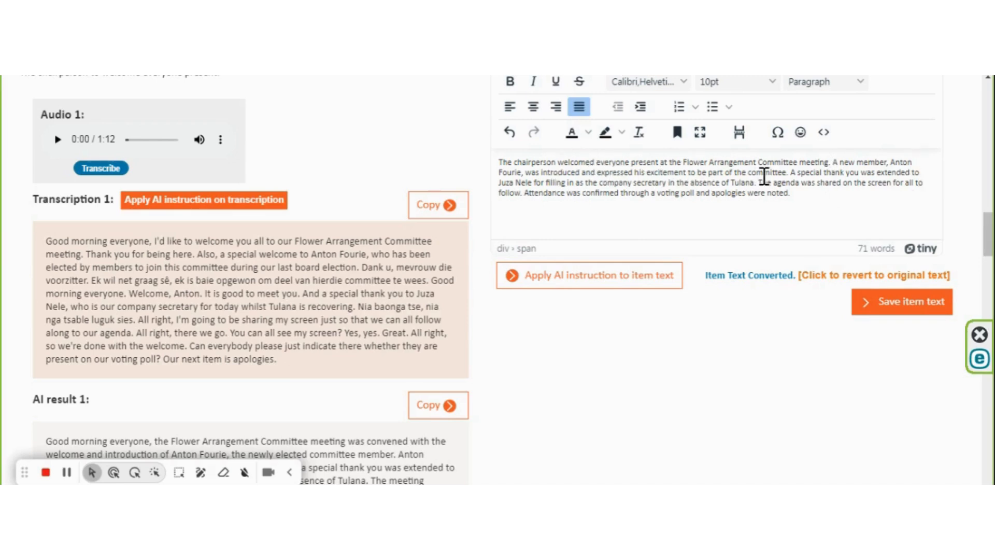
Correct the misspelt names of the stand-in company secretary and the absent member in the Welcome item text
left_click_drag(788, 172, 612, 163)
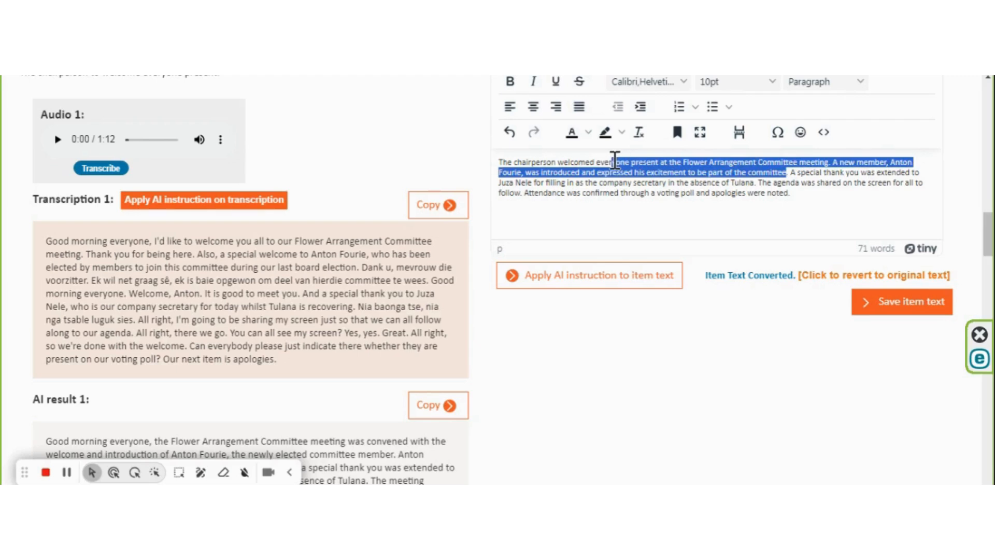
left_click(820, 173)
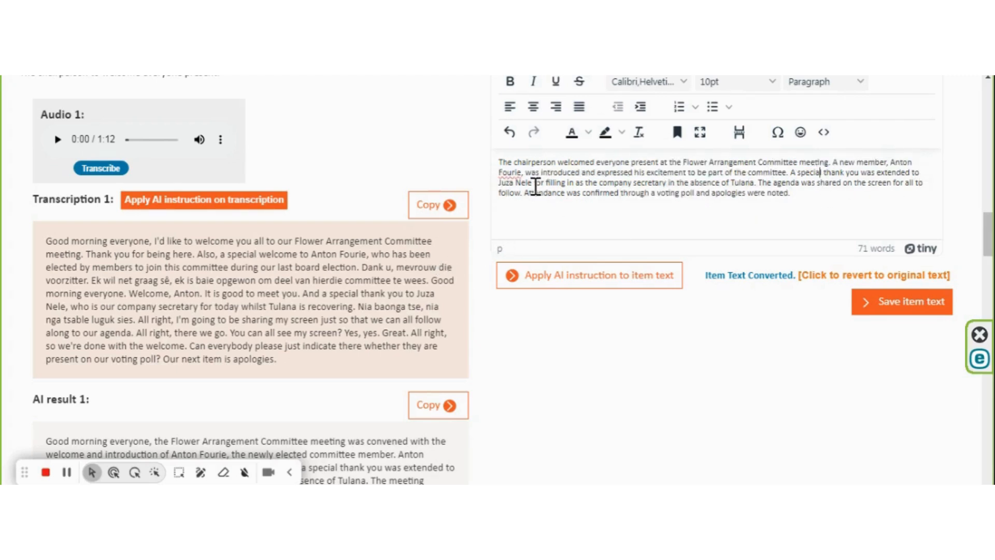
left_click_drag(532, 183, 499, 181)
type("Zanele")
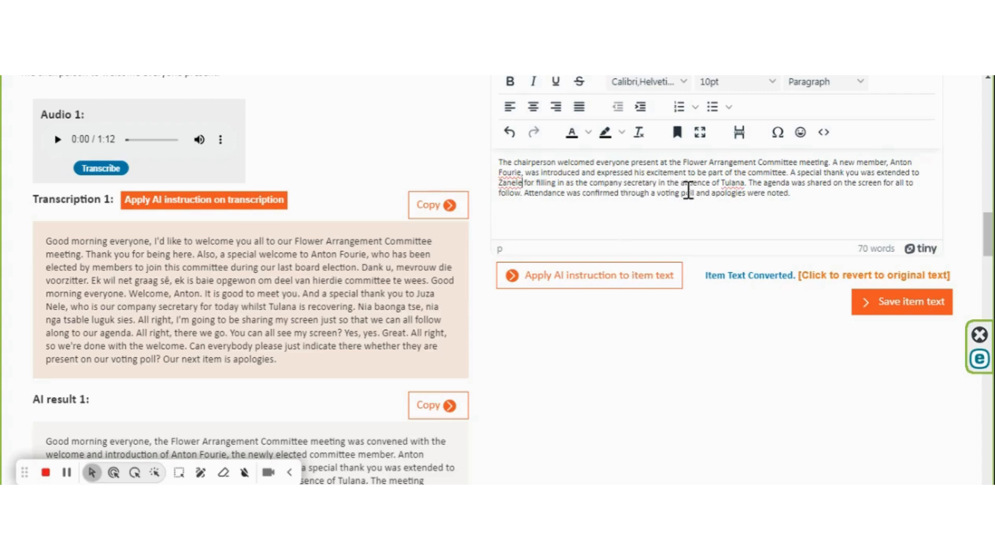
double_click(723, 182)
type("Tholoana")
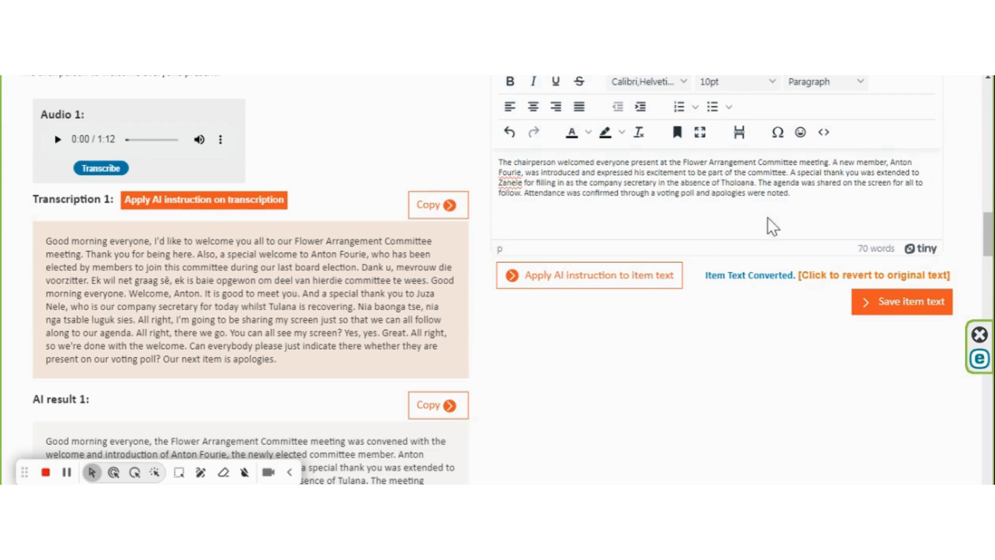
Save the edited Welcome item text
scroll(828, 196, "up", 2)
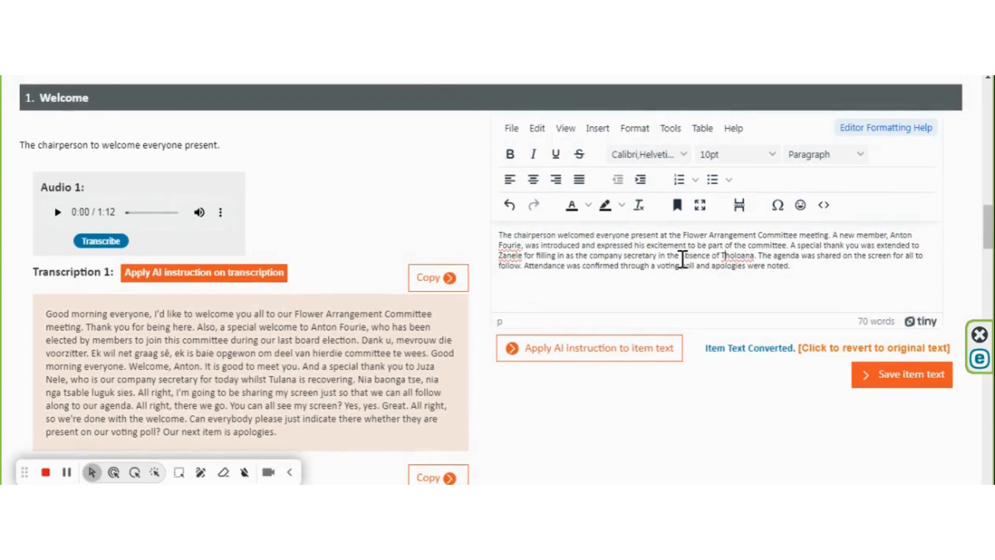
left_click(799, 267)
left_click(908, 374)
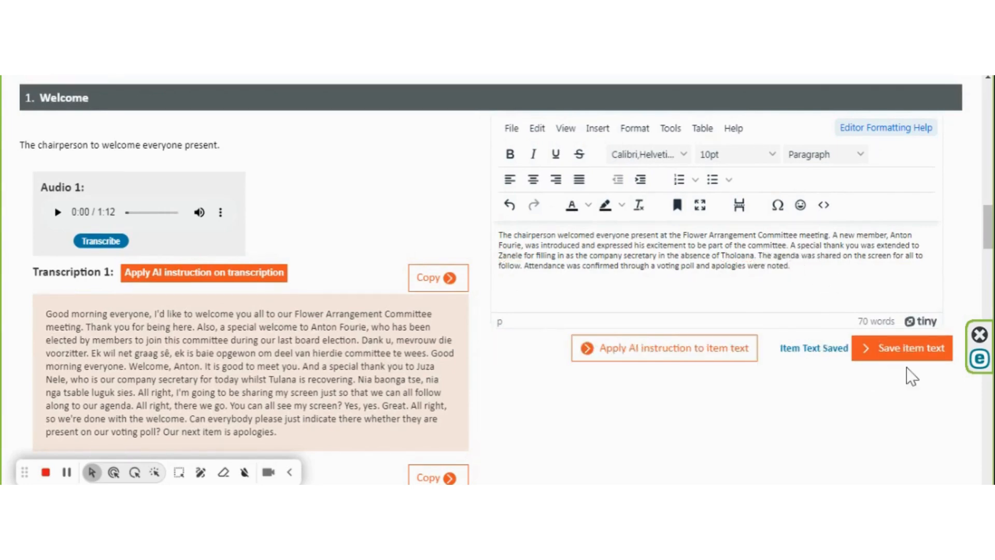
Transcribe the Apologies audio clip and generate the AI result from its transcription
scroll(404, 332, "down", 10)
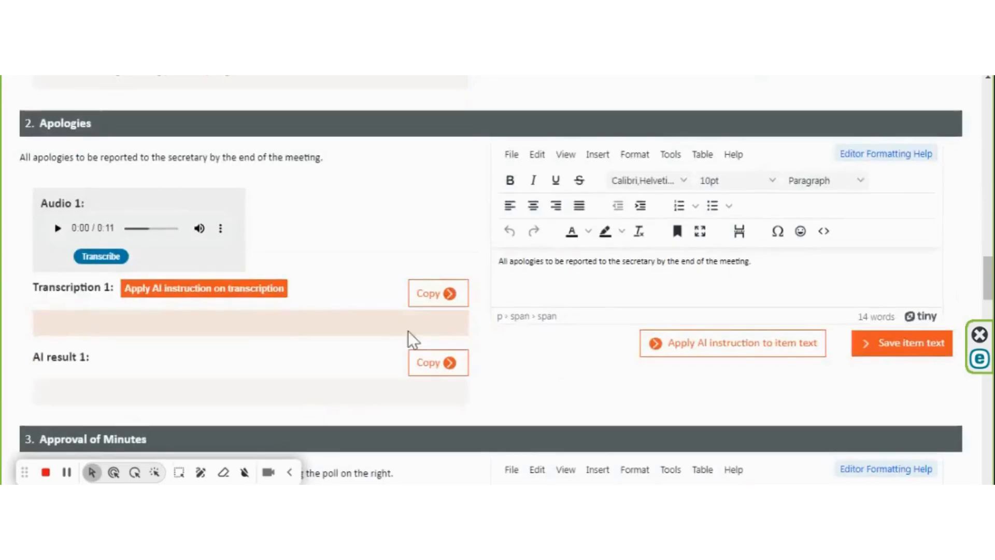
scroll(409, 331, "down", 1)
left_click(106, 184)
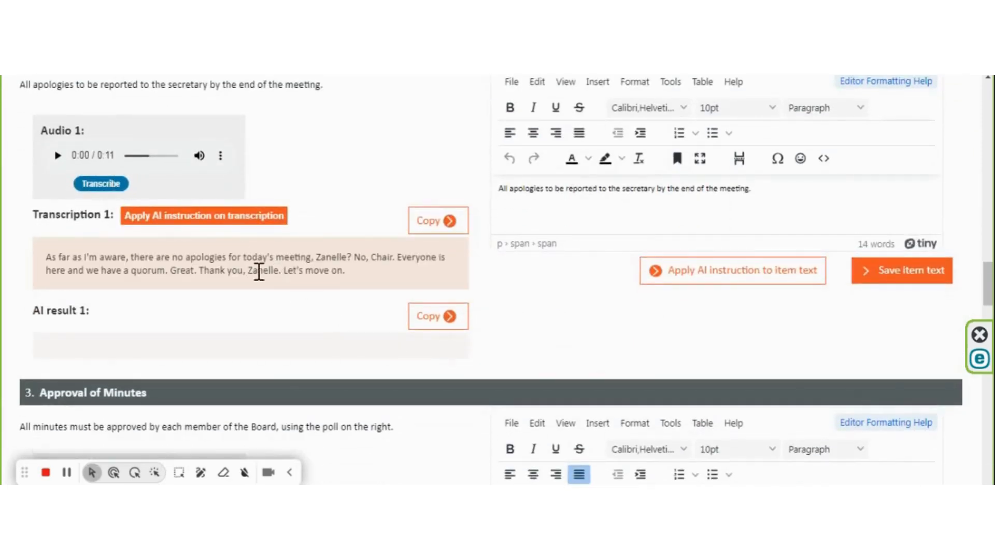
left_click(199, 216)
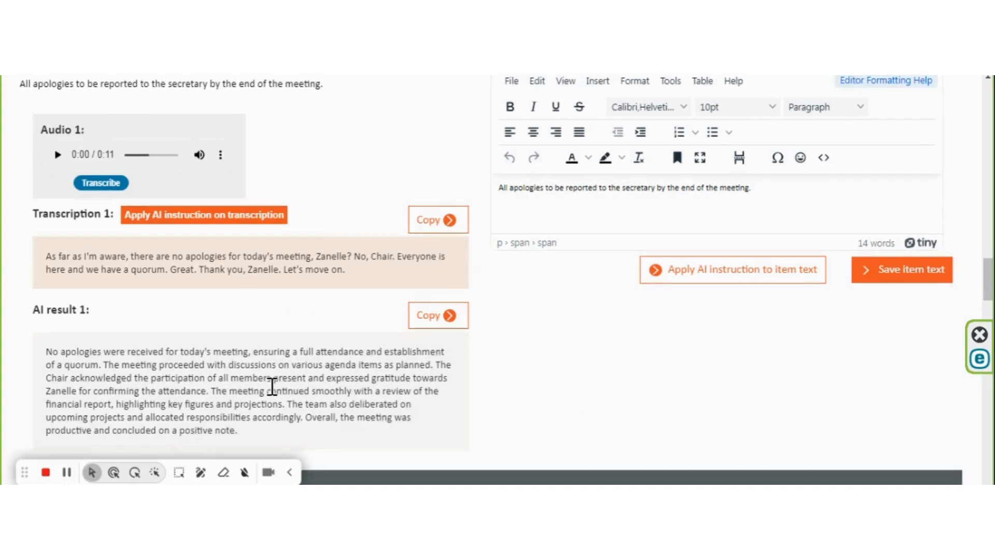
Copy the Apologies AI result into its item text and apply the AI instruction to that item text
scroll(271, 386, "down", 1)
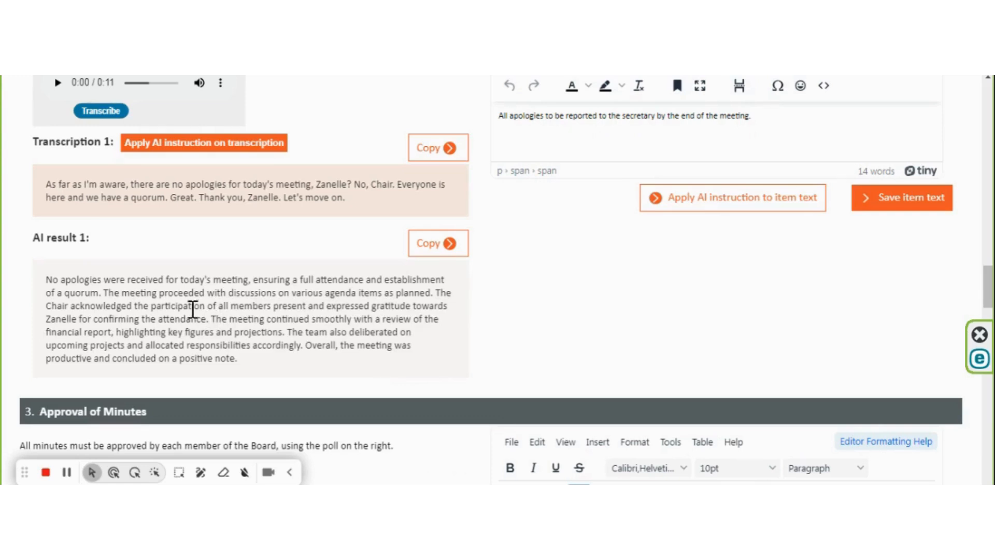
left_click_drag(212, 319, 275, 356)
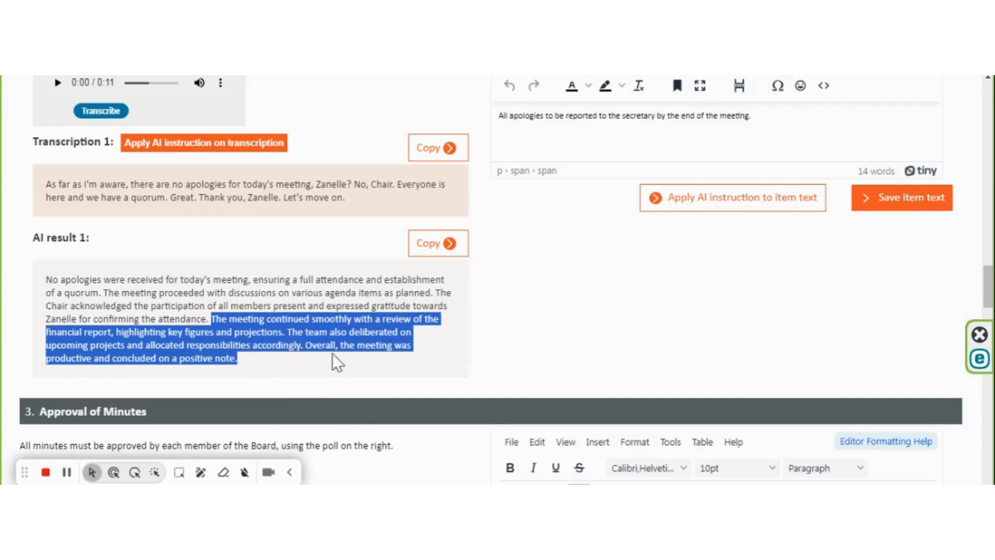
left_click(435, 251)
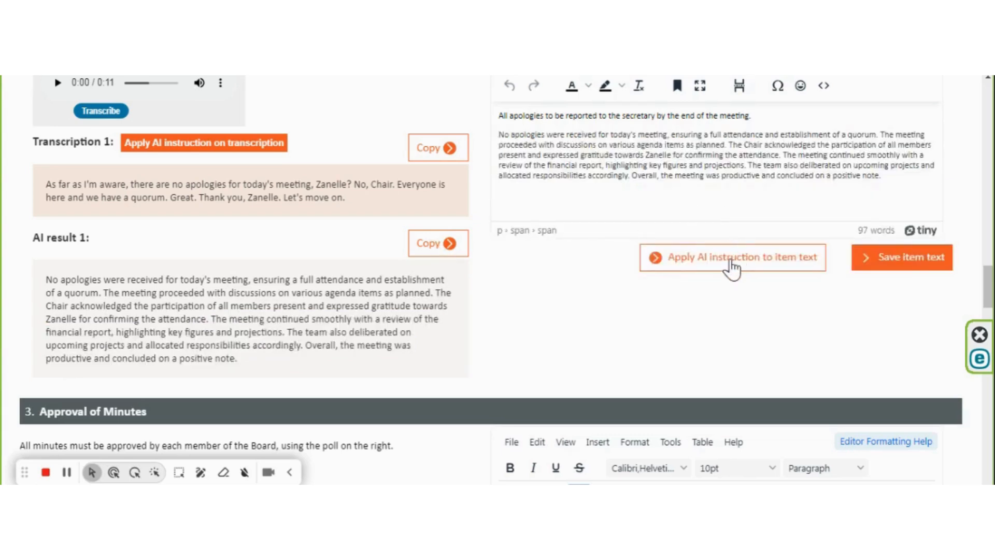
left_click(732, 257)
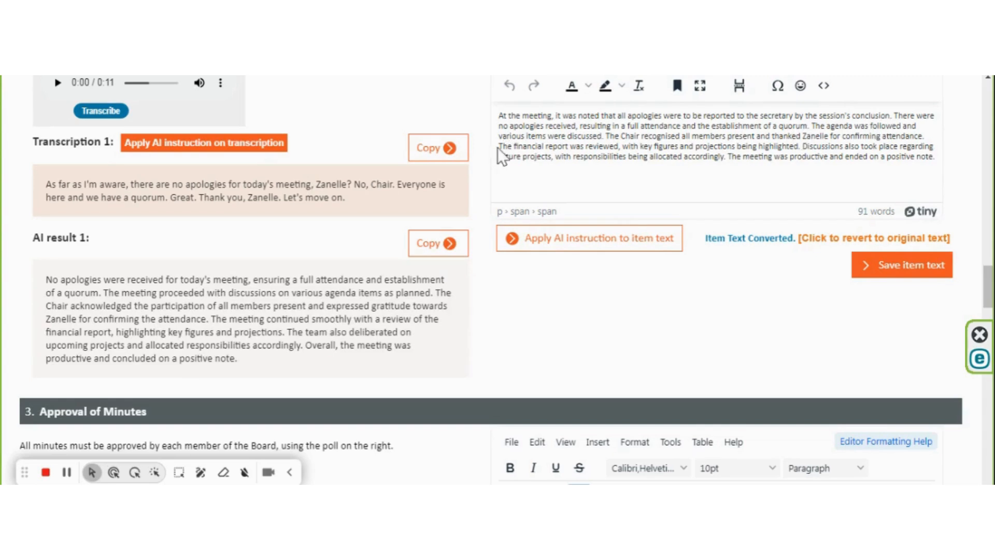
Delete the last two sentences about the financial report and future projects from the Apologies item text and save it
left_click_drag(498, 147, 959, 167)
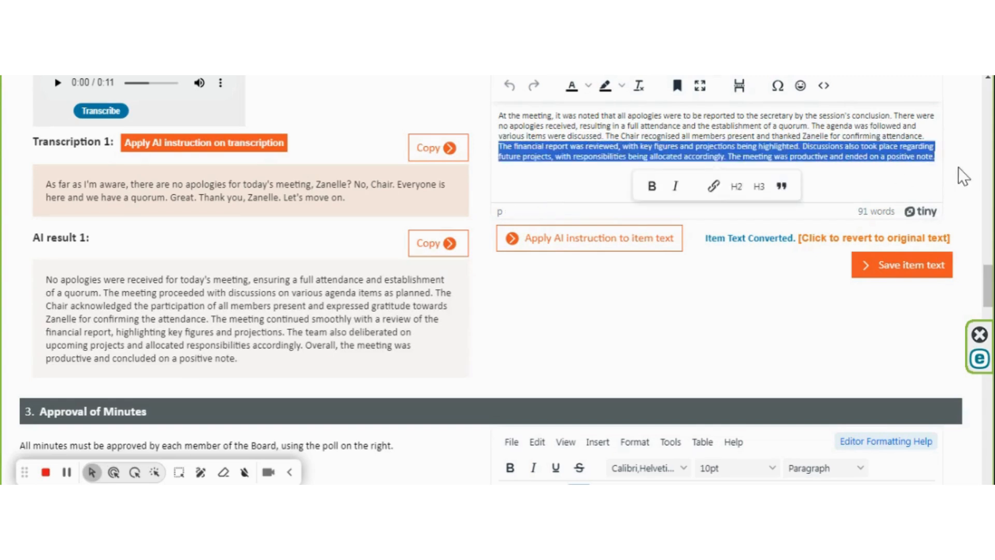
key("BackSpace")
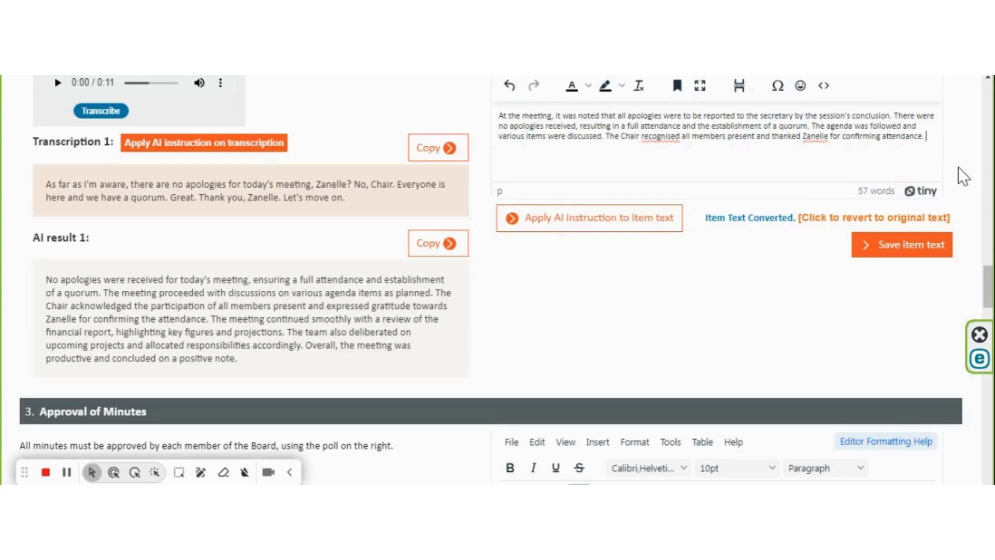
left_click(892, 246)
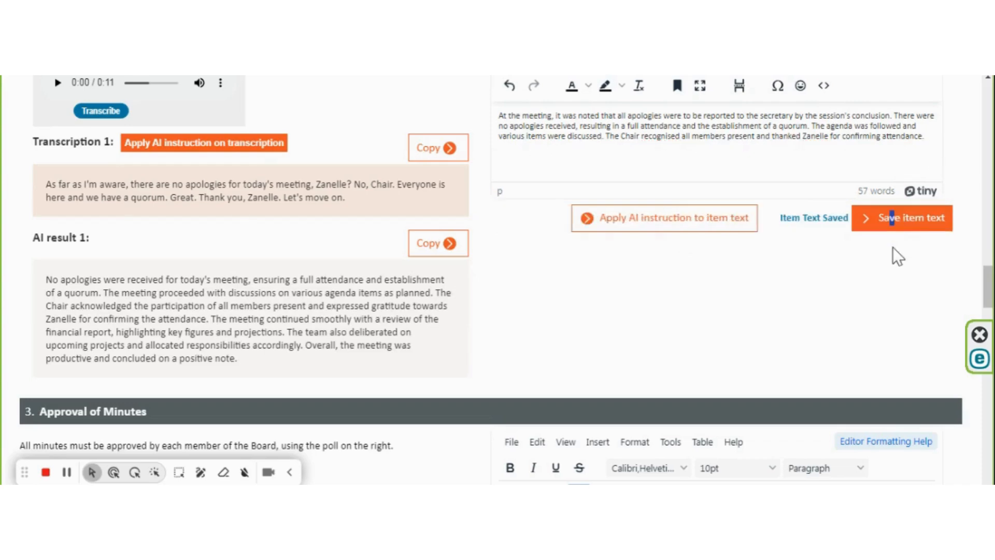
Transcribe the Approval of Minutes audio clip and generate the AI result from its transcription
scroll(293, 225, "down", 5)
left_click(108, 254)
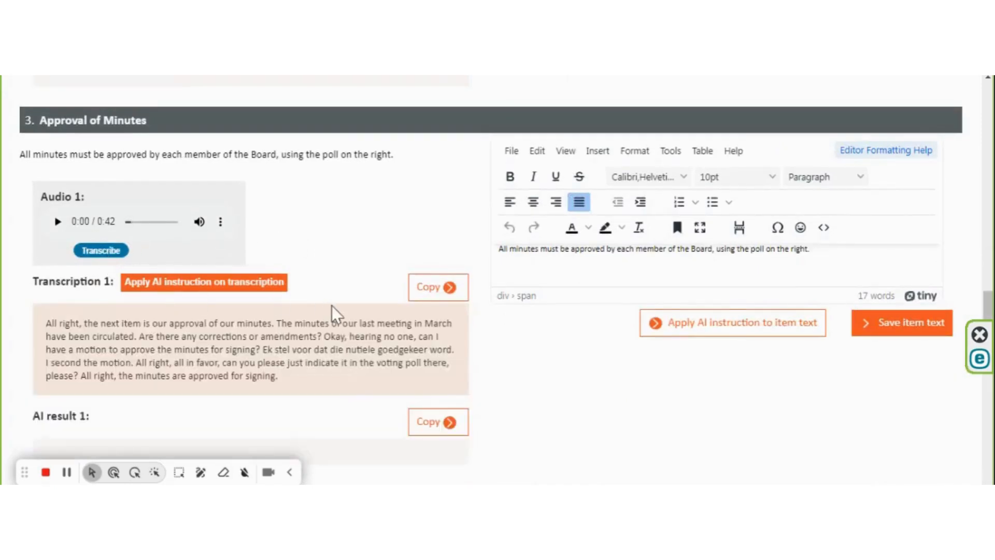
scroll(332, 306, "down", 3)
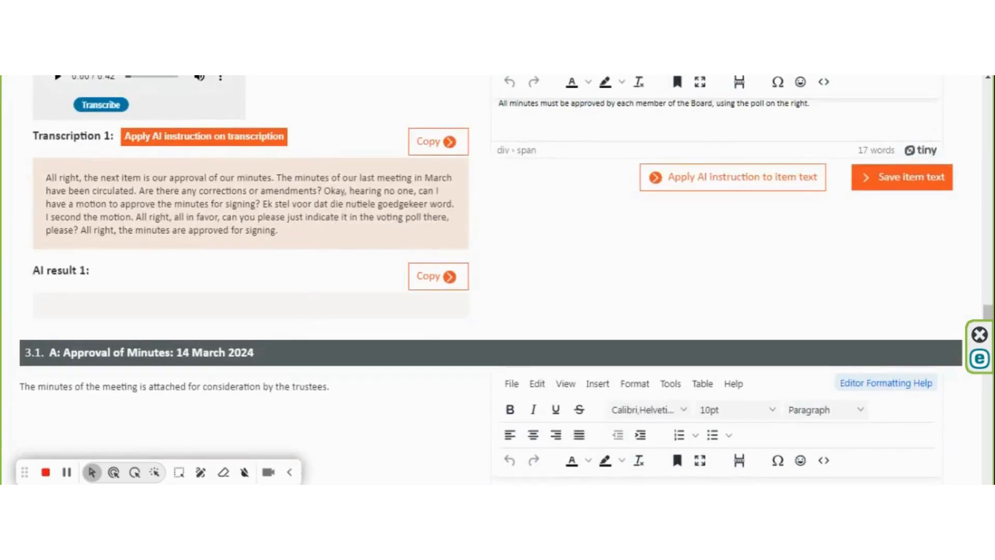
left_click(207, 139)
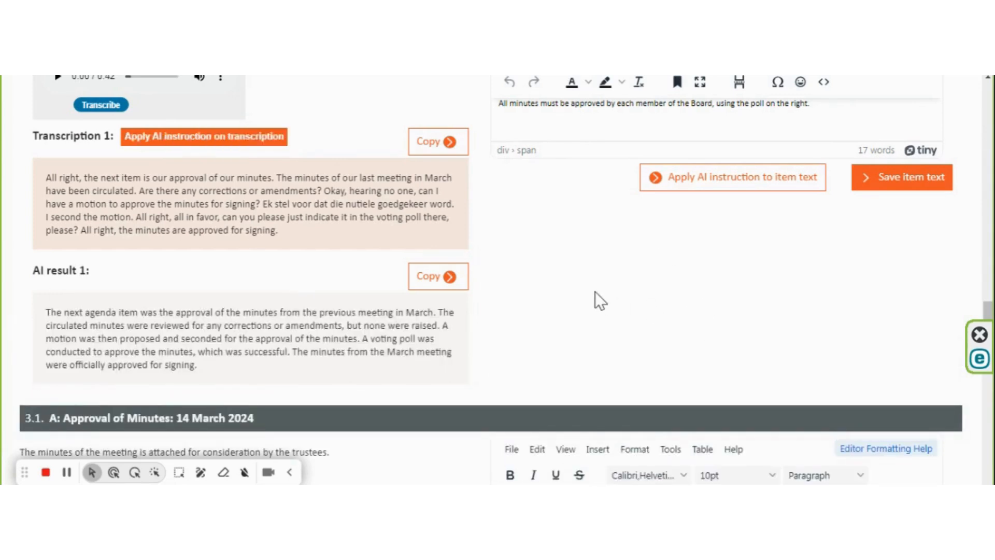
Copy the Approval of Minutes AI result into its item text
scroll(595, 292, "up", 3)
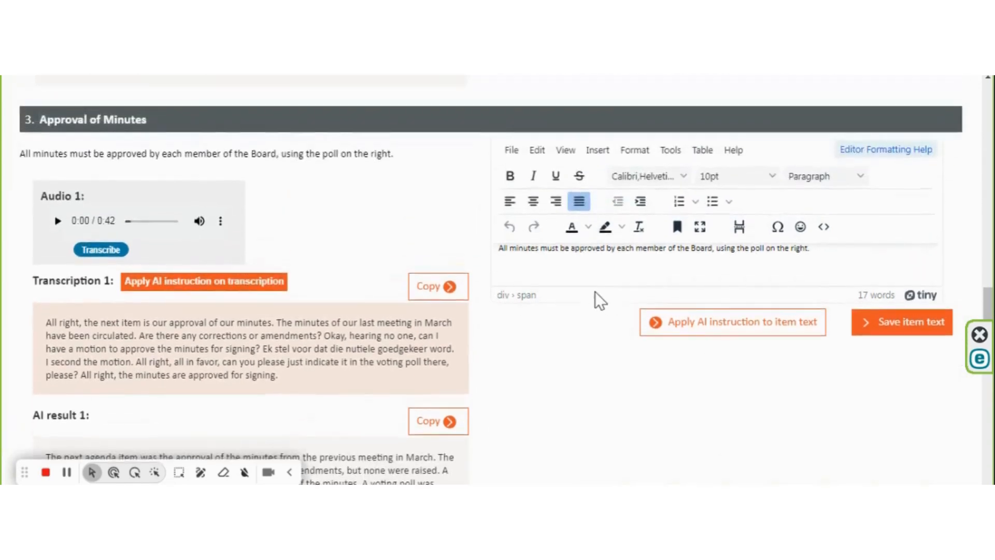
left_click(453, 415)
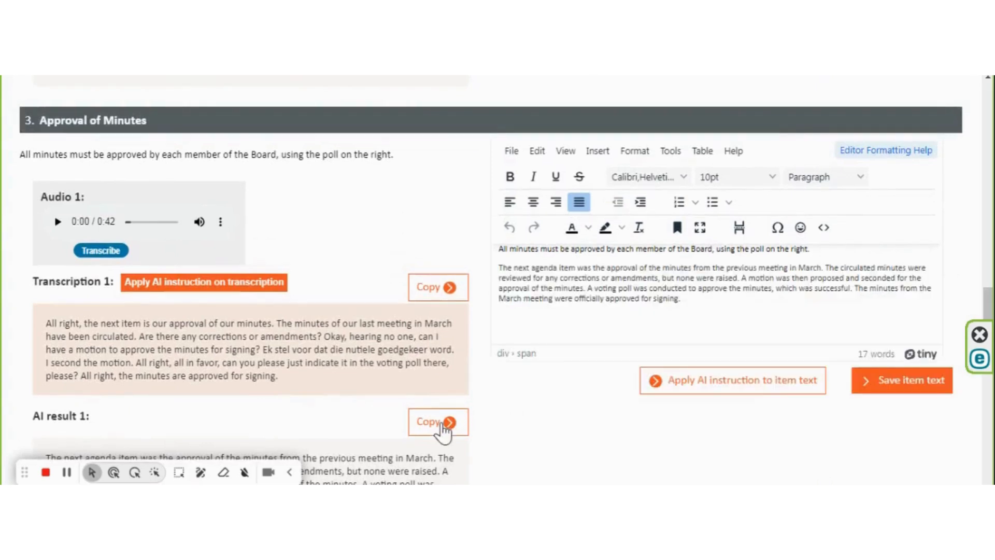
Apply the AI instruction to the Approval of Minutes item text and save it
left_click(760, 395)
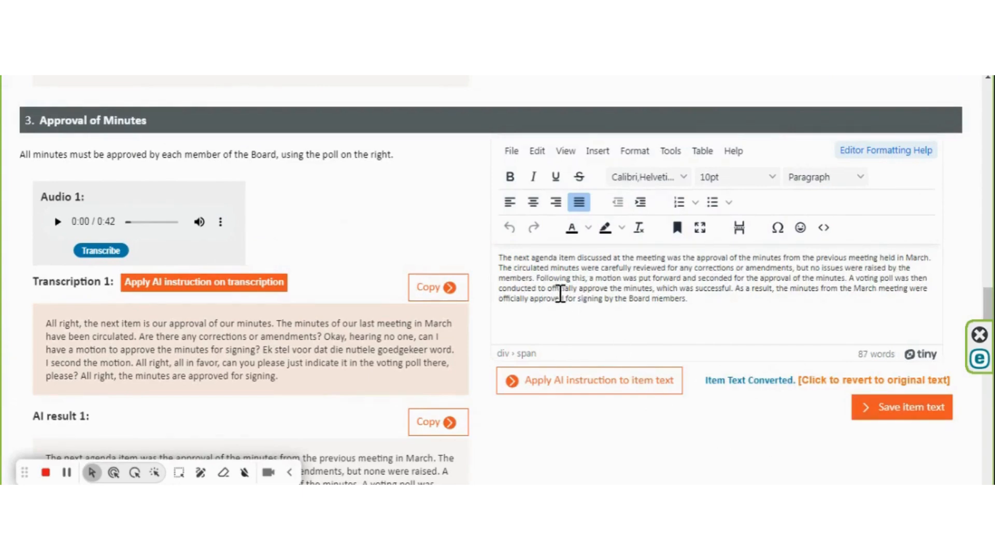
left_click(907, 414)
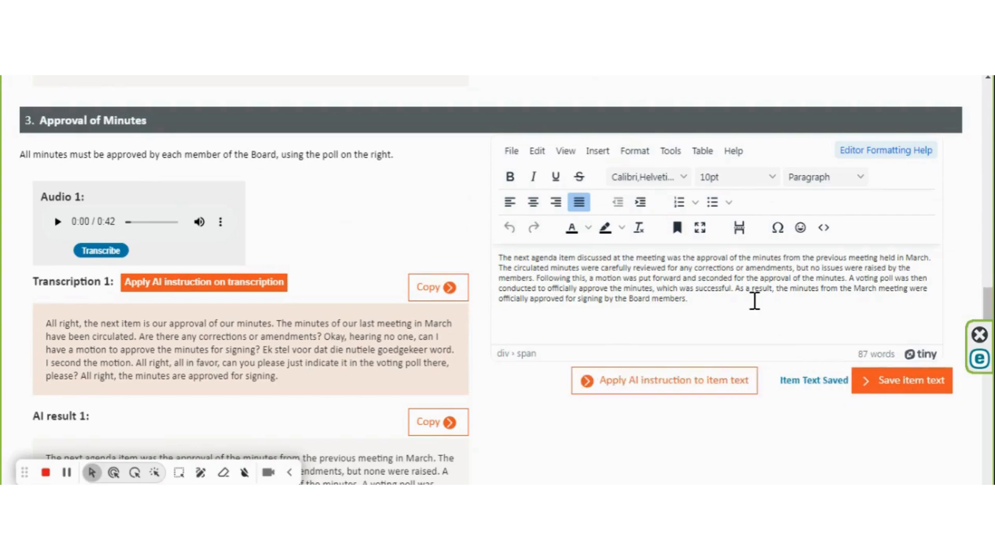
Review the audio split list, the AI instruction text and the remaining minutes items down to New Matters
scroll(756, 300, "up", 20)
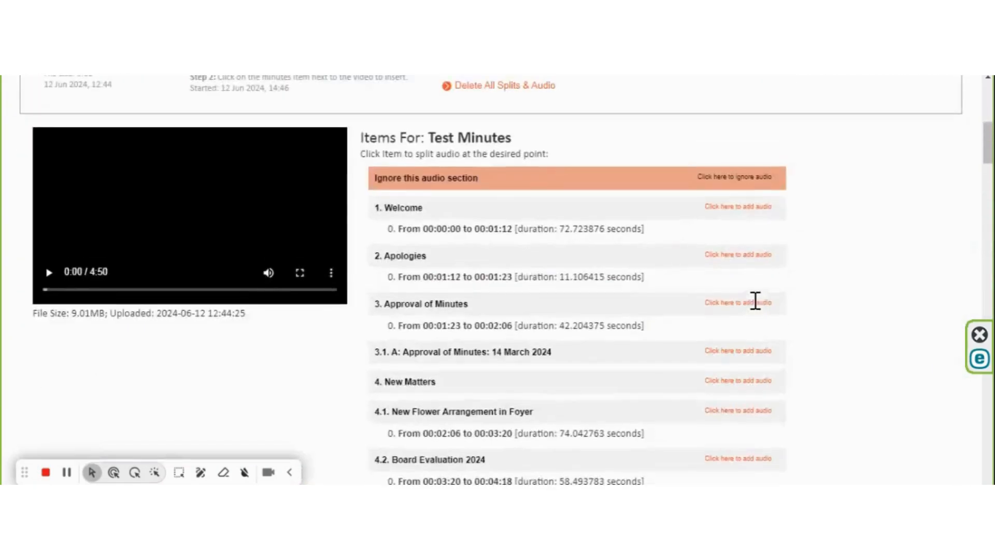
scroll(756, 311, "down", 4)
scroll(714, 280, "up", 1)
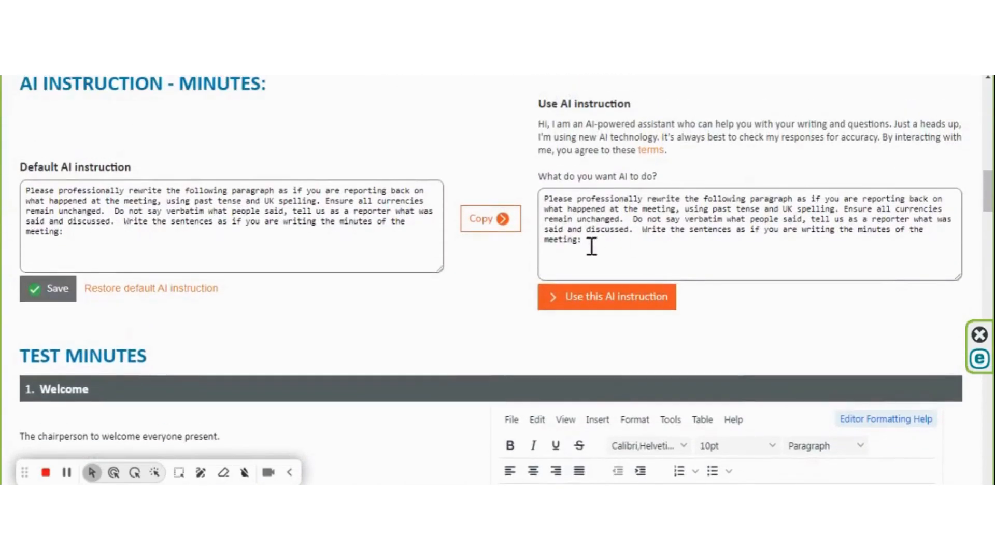
left_click_drag(578, 239, 546, 196)
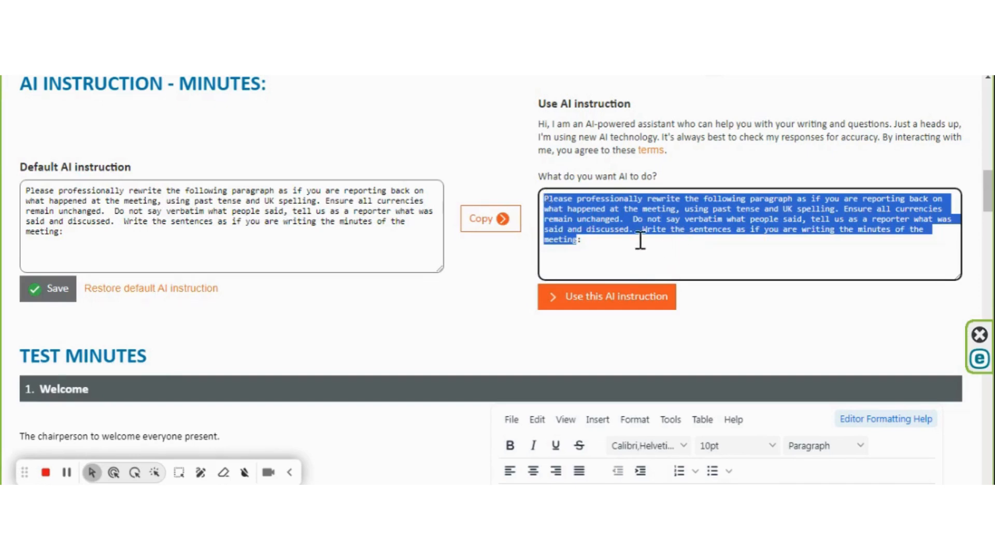
scroll(643, 262, "down", 10)
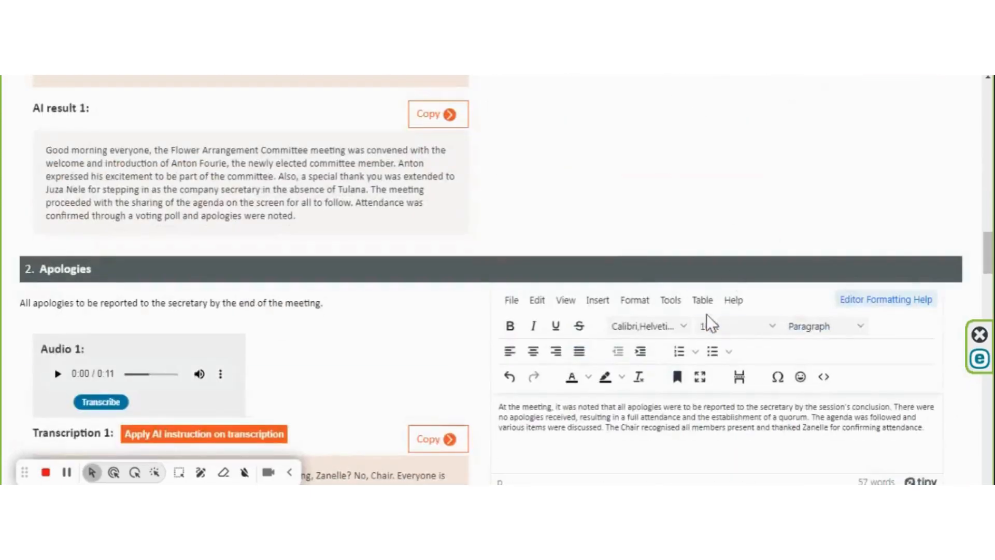
scroll(708, 317, "down", 10)
scroll(698, 313, "down", 12)
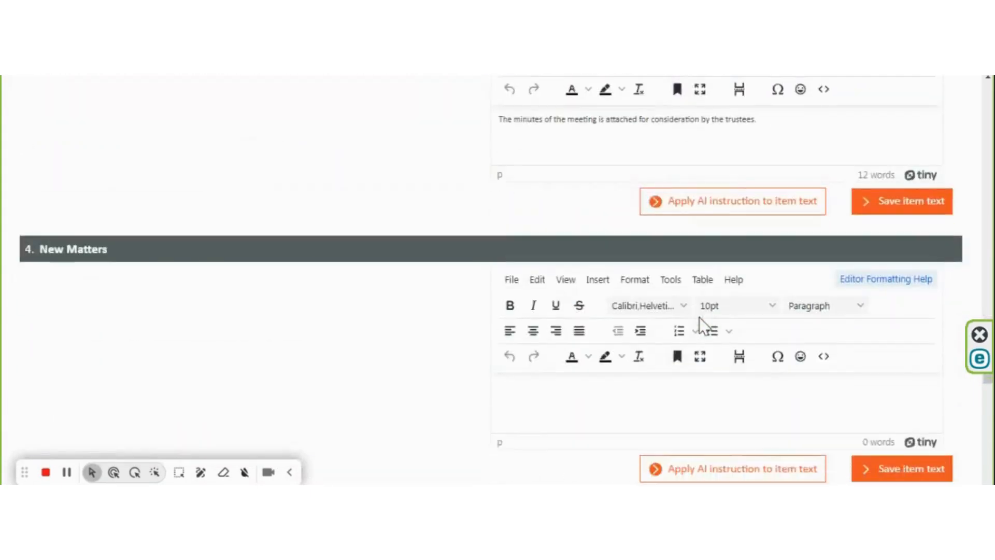
scroll(699, 319, "down", 1)
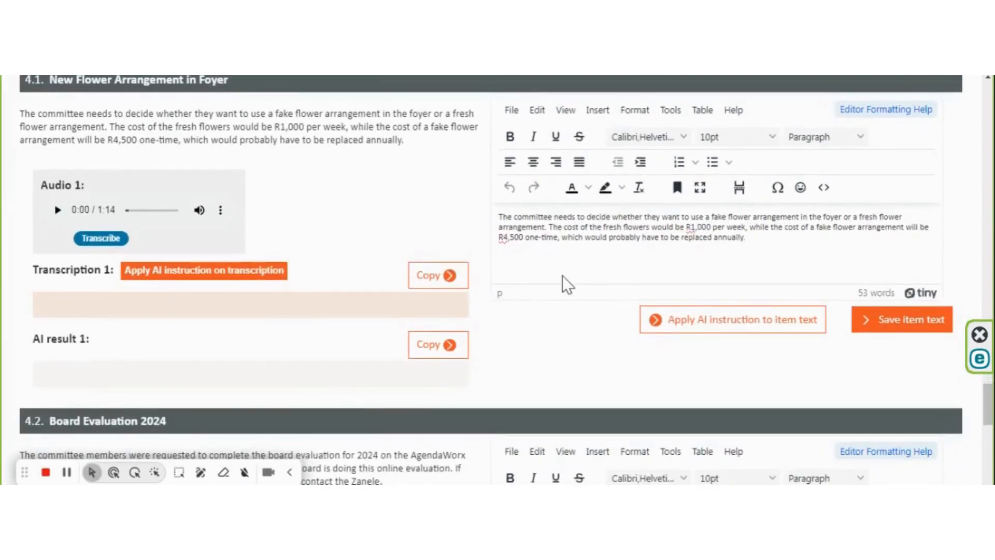
Transcribe the New Flower Arrangement in Foyer audio clip and generate the AI result from its transcription
left_click(102, 238)
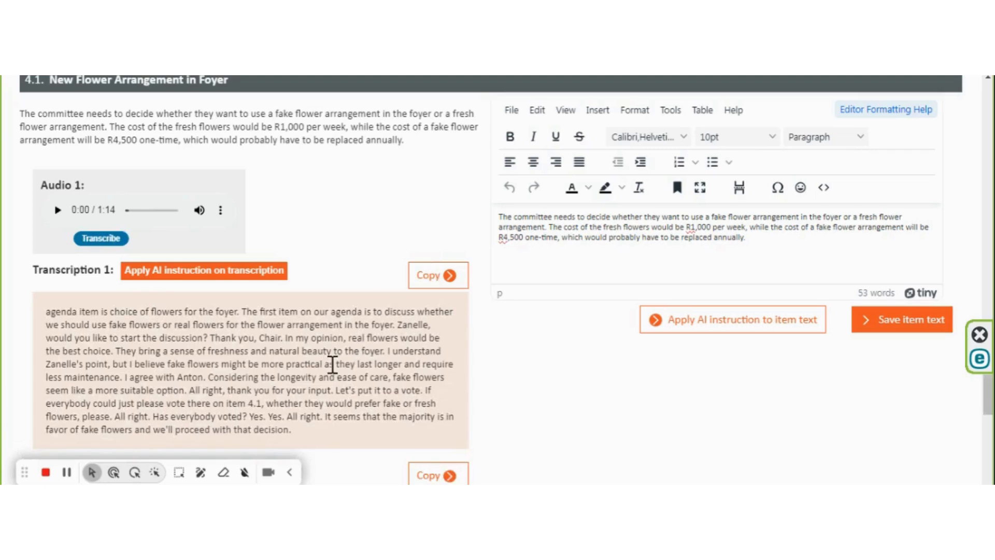
scroll(334, 362, "down", 1)
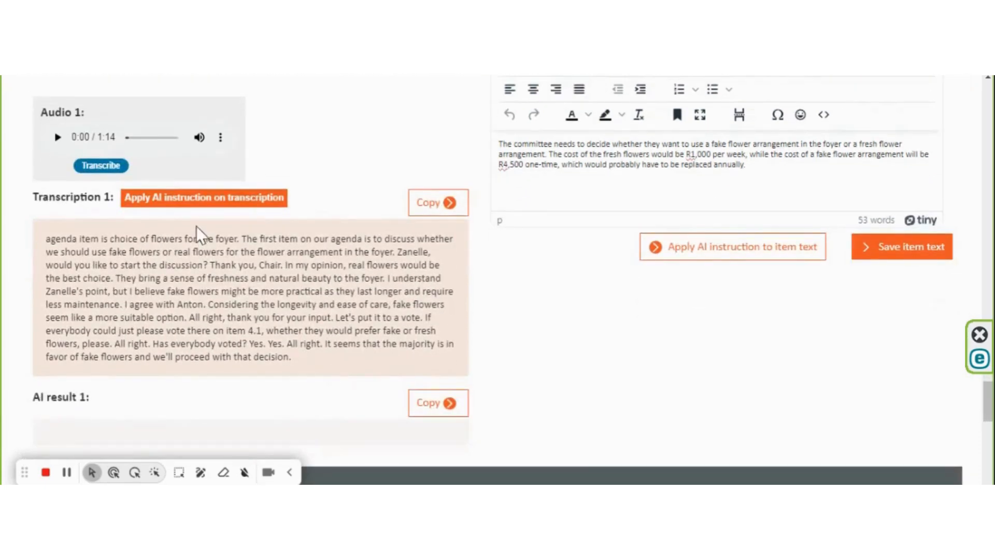
left_click(188, 207)
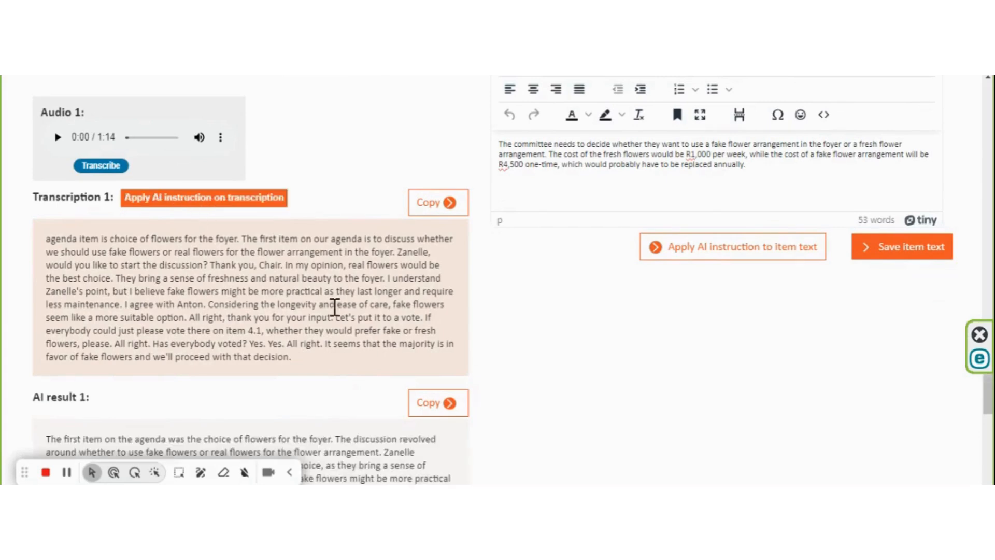
scroll(335, 307, "down", 2)
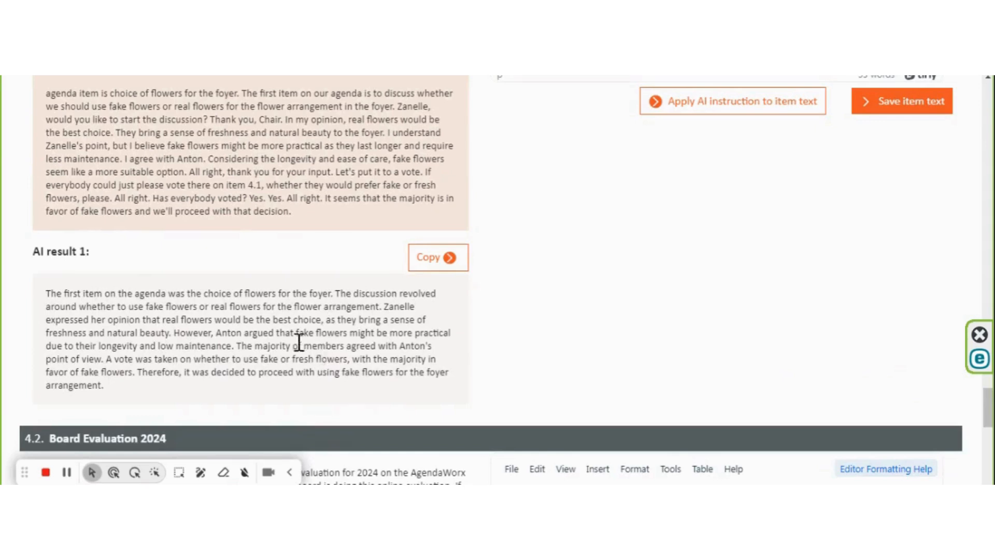
scroll(357, 362, "up", 2)
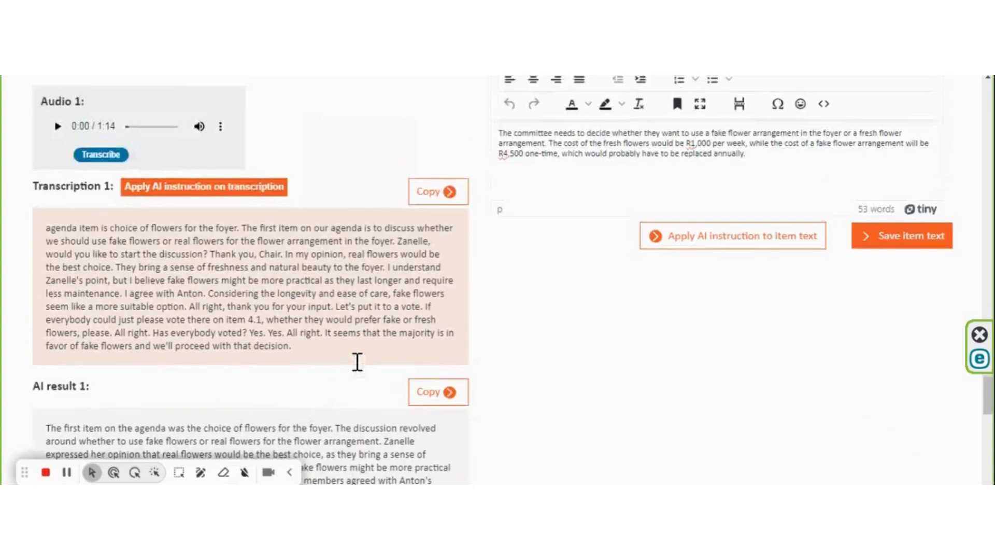
Copy the New Flower Arrangement AI result into its item text and apply the AI instruction to the item text
left_click(439, 404)
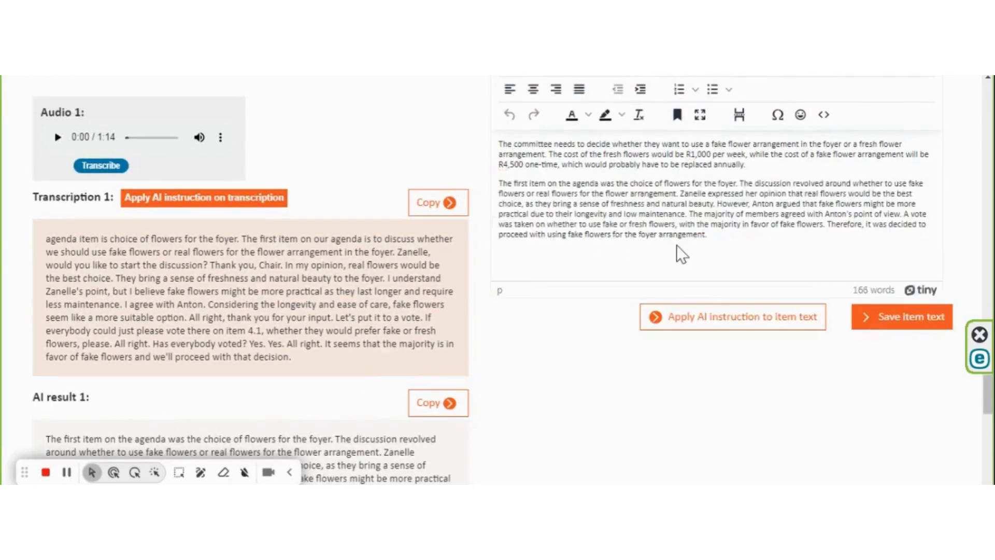
left_click_drag(686, 155, 707, 152)
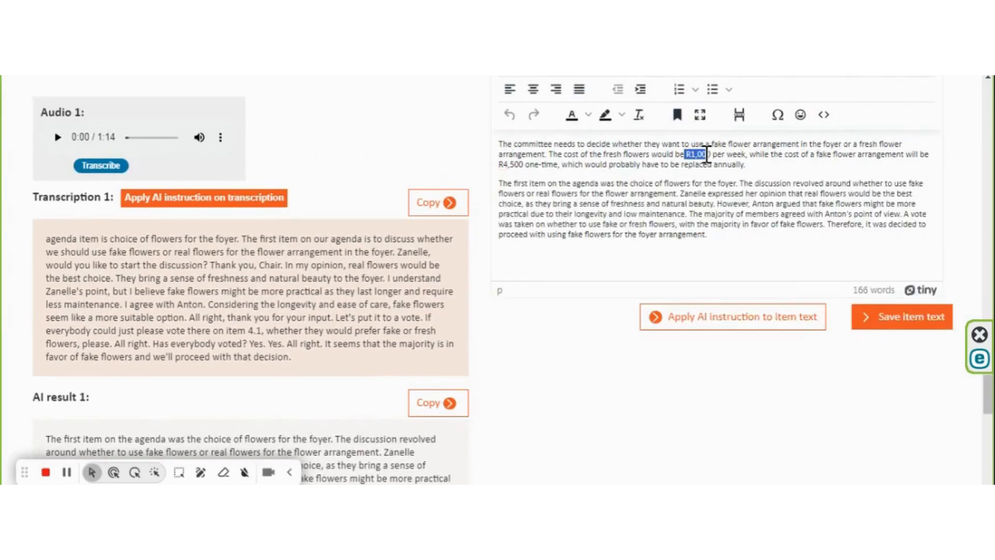
left_click(754, 324)
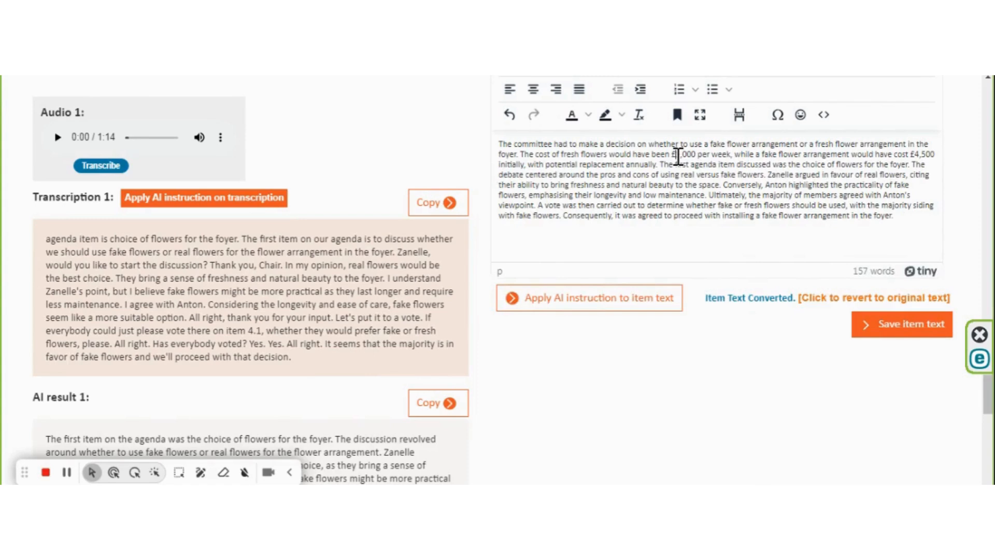
Change the £ currency symbols in the item text to R, giving R1,000 and R4,500, and save the item text
left_click(675, 154)
key("BackSpace")
type("R")
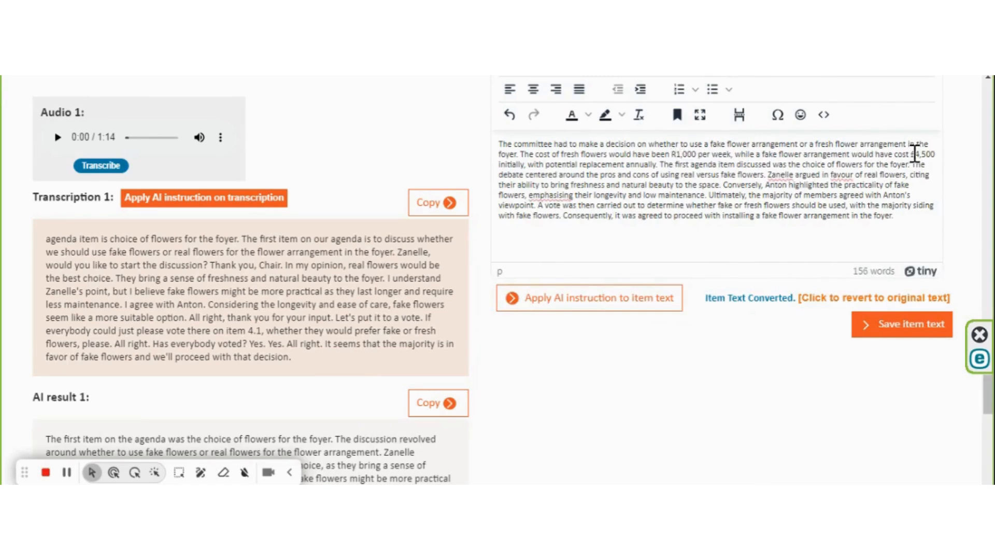
left_click_drag(917, 154, 915, 148)
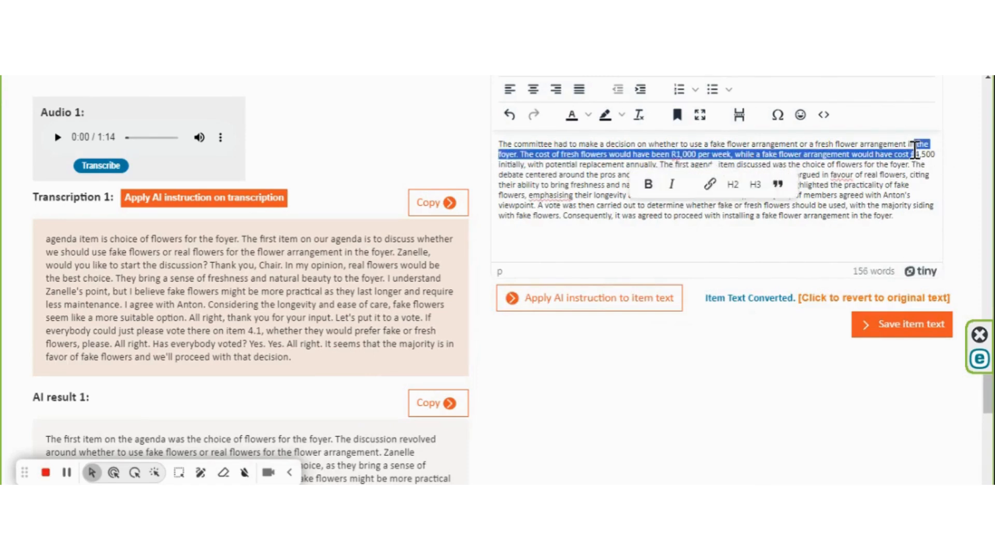
left_click(915, 148)
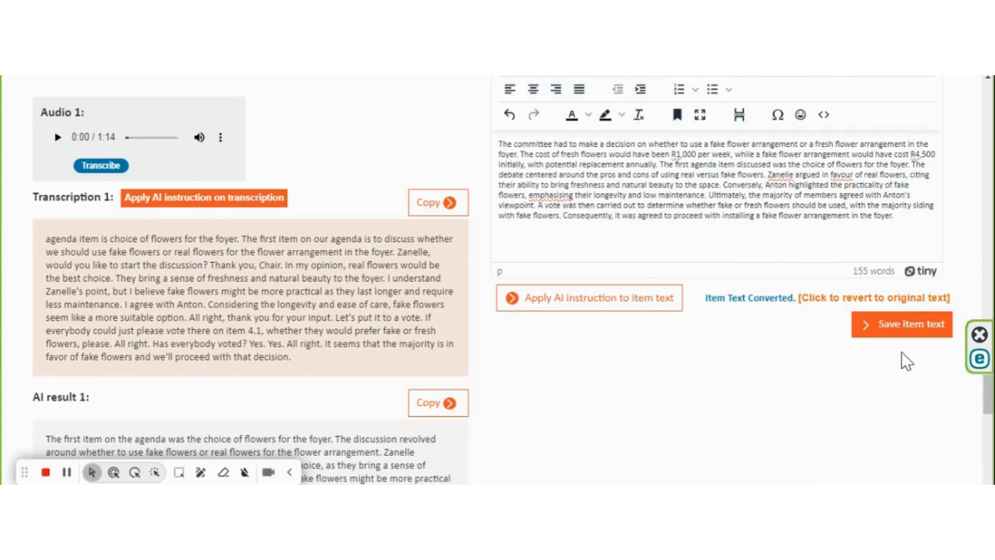
left_click(898, 337)
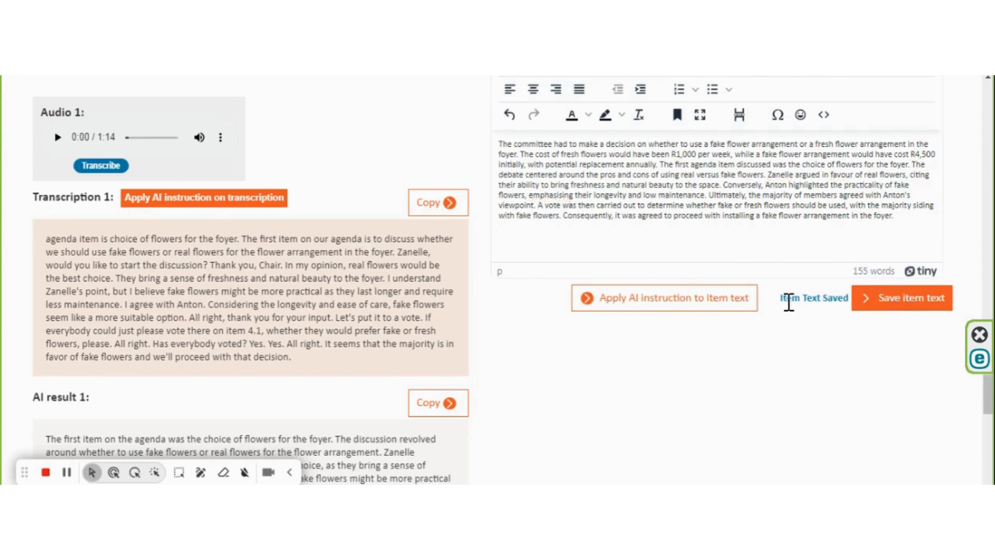
Go back to the interactive view of the minutes, leaving the audio capture page, and scroll to the Welcome item
scroll(622, 360, "down", 7)
scroll(629, 366, "up", 20)
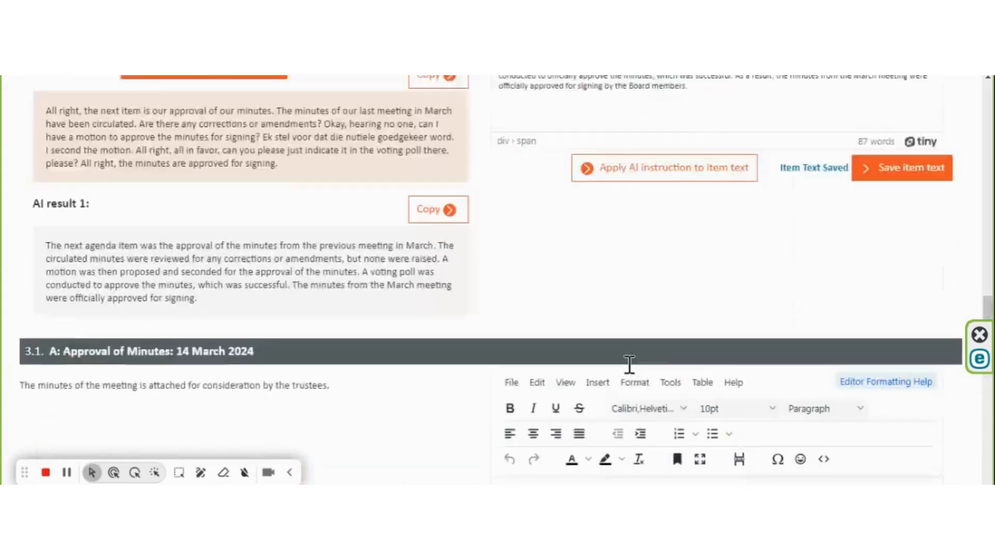
scroll(630, 365, "up", 6)
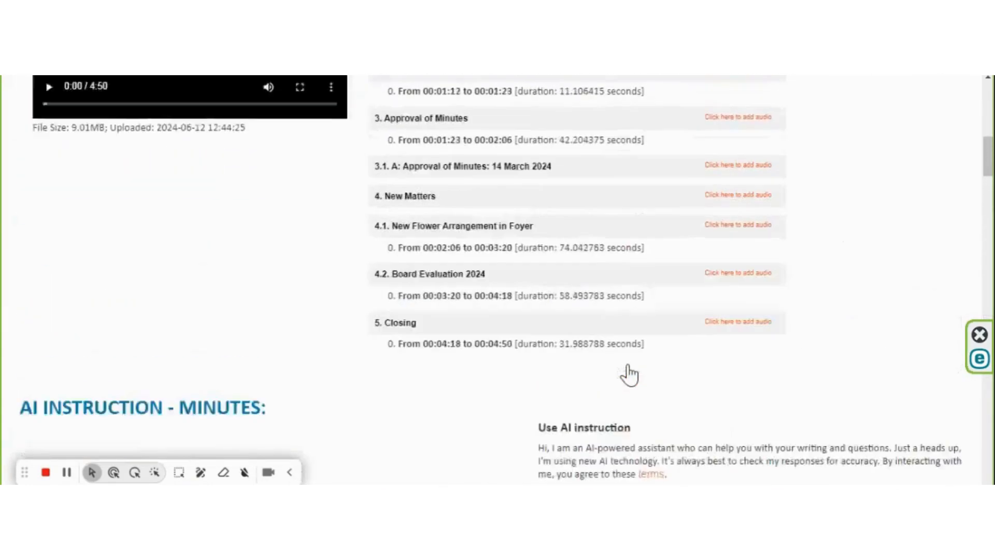
scroll(693, 327, "up", 7)
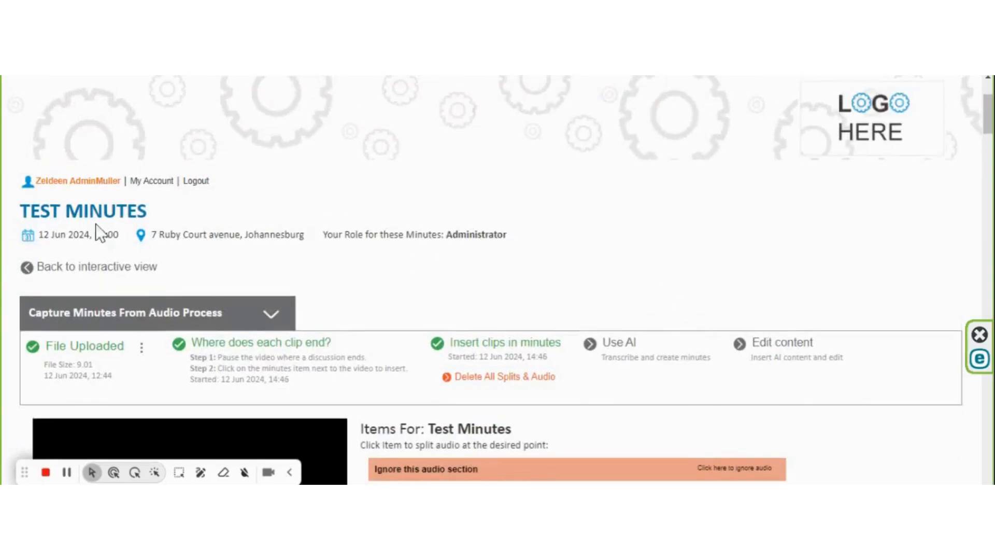
left_click(82, 272)
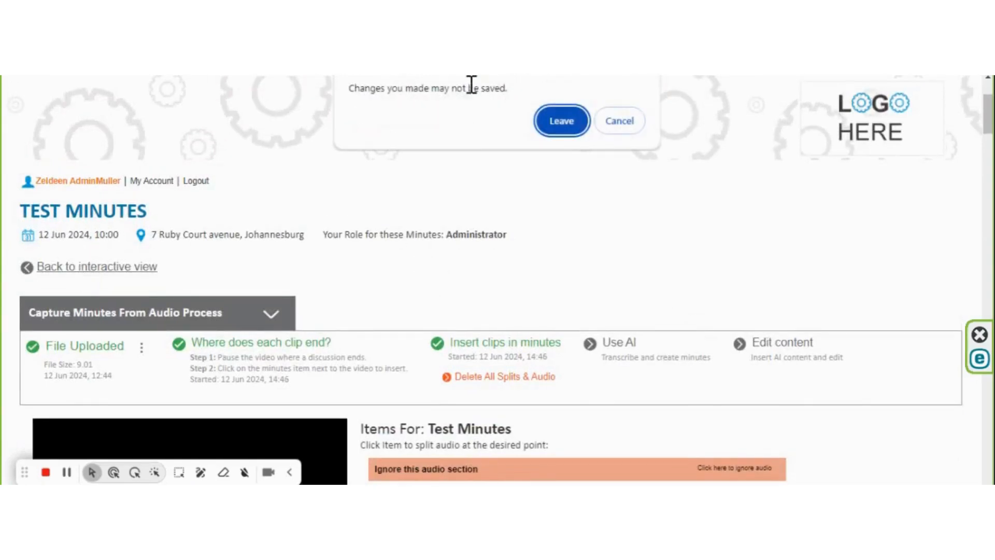
left_click(561, 123)
scroll(481, 279, "down", 3)
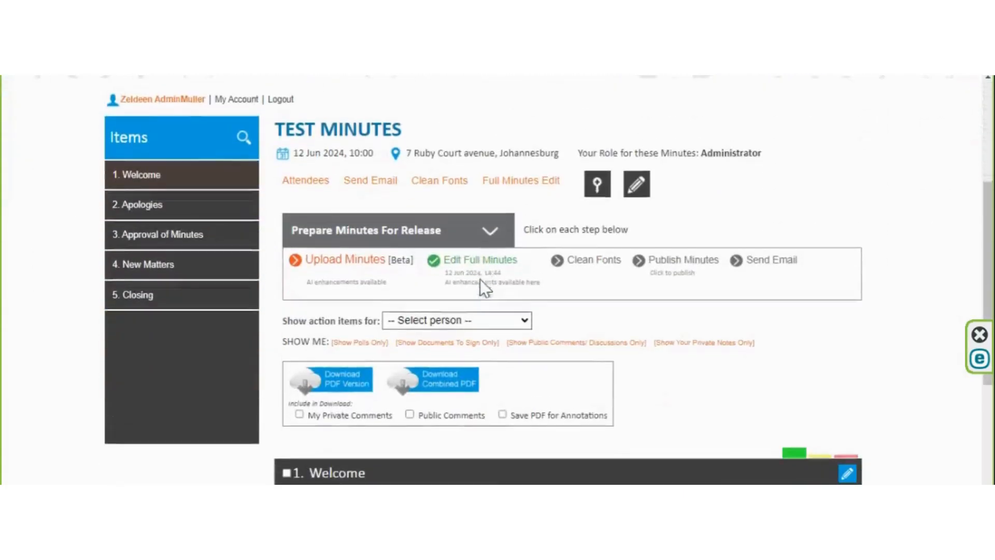
scroll(595, 354, "down", 5)
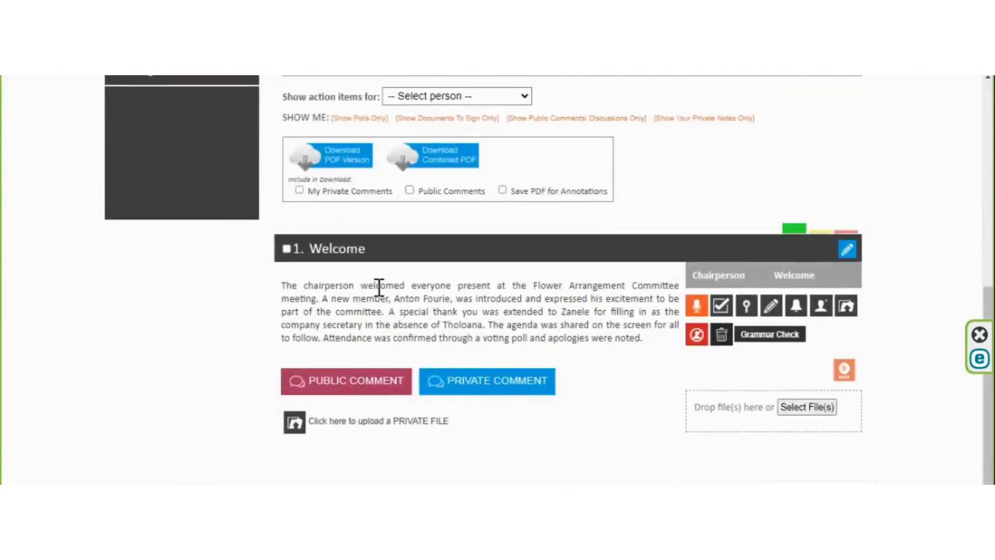